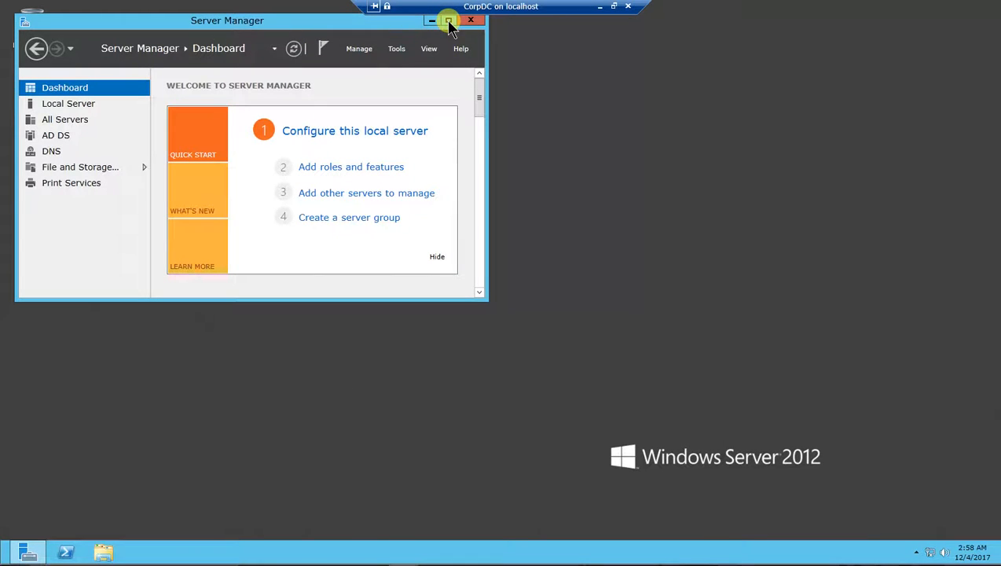
Step: Launch Active Directory Users and Computers from Server Manager's Tools menu
click(397, 50)
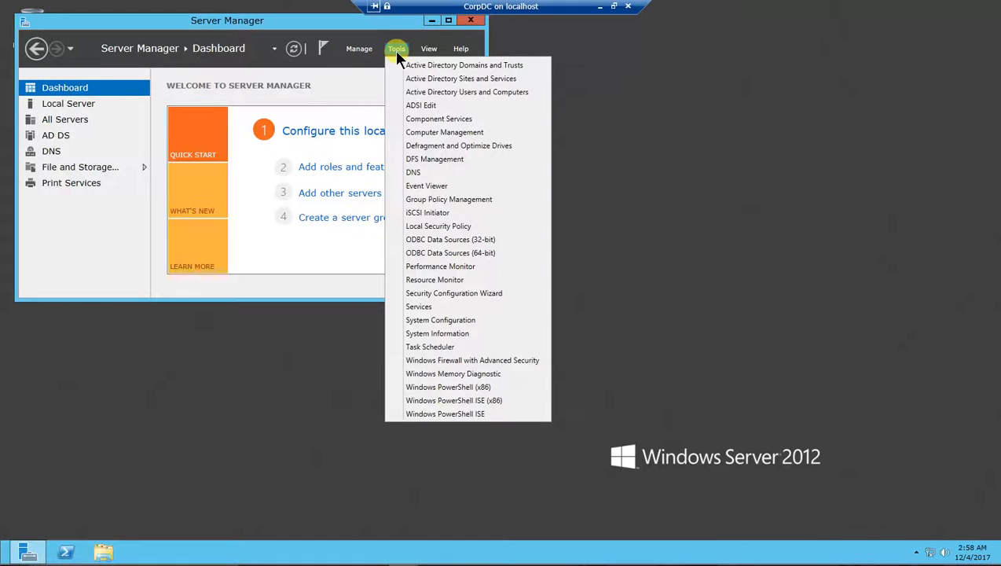
click(432, 94)
Step: Move and enlarge the console, expand CorpNet, and select the first Accounting user
drag(241, 36, 293, 63)
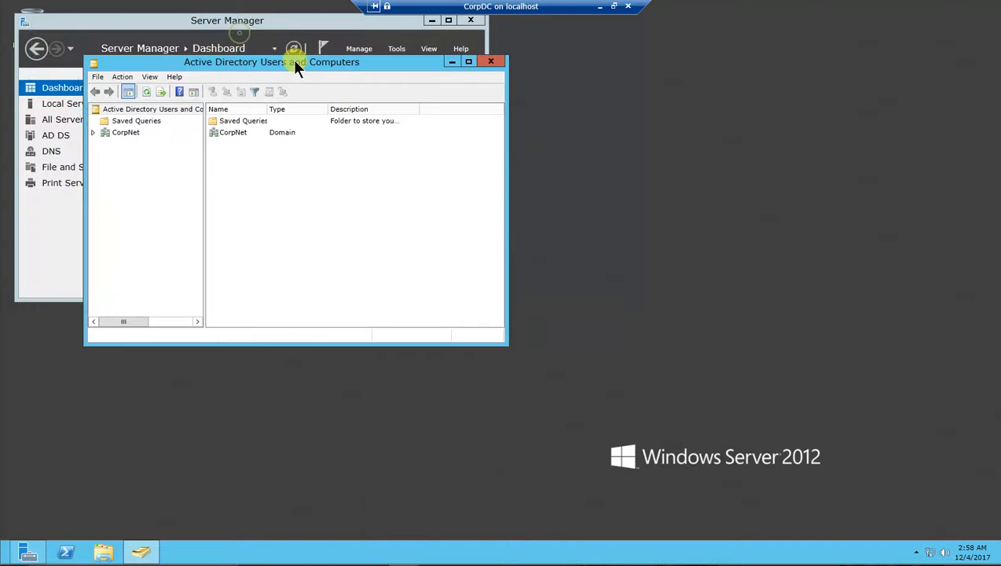
drag(509, 346, 741, 446)
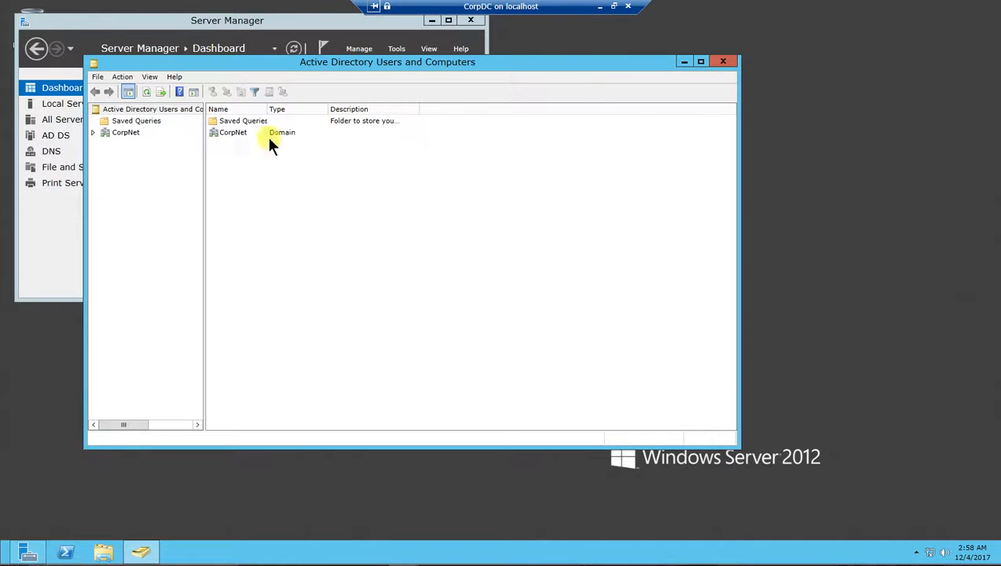
click(93, 133)
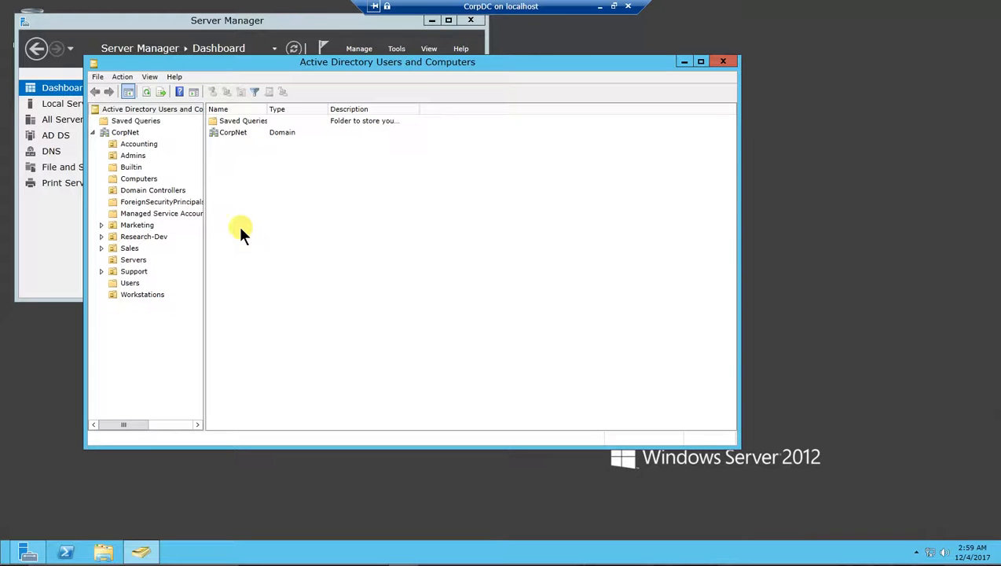
click(135, 145)
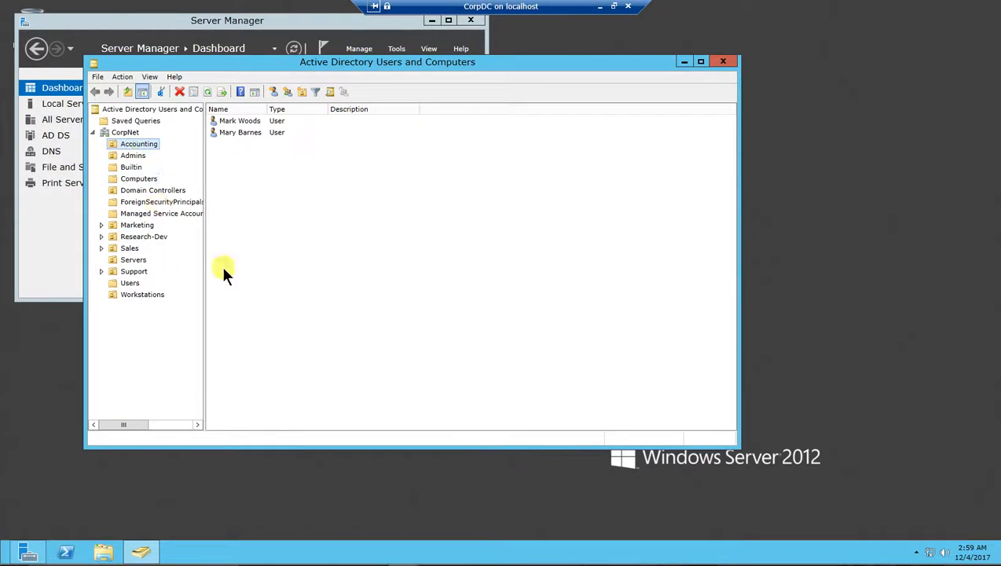
click(235, 123)
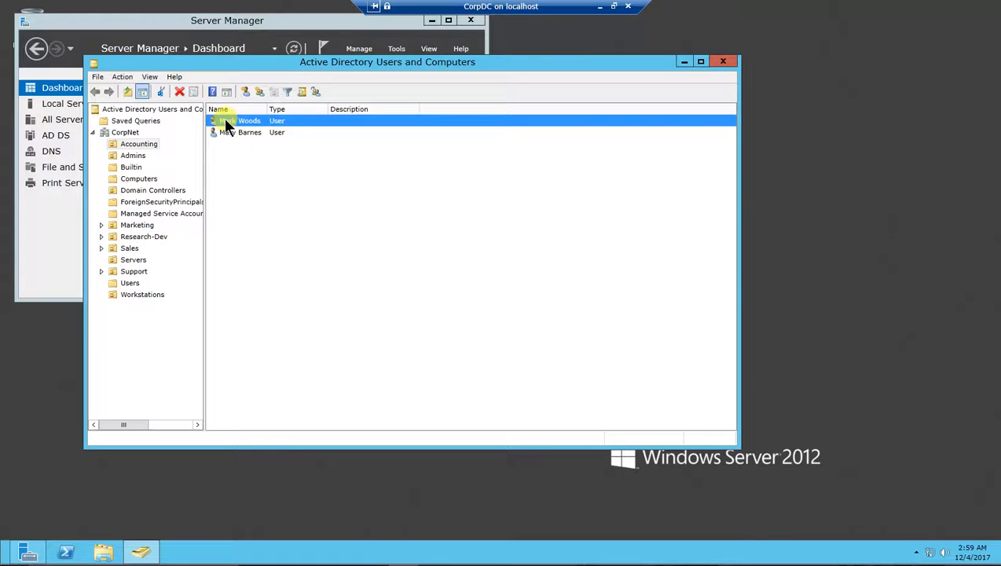
Step: Disable the first Accounting user account and acknowledge the confirmation
right_click(225, 122)
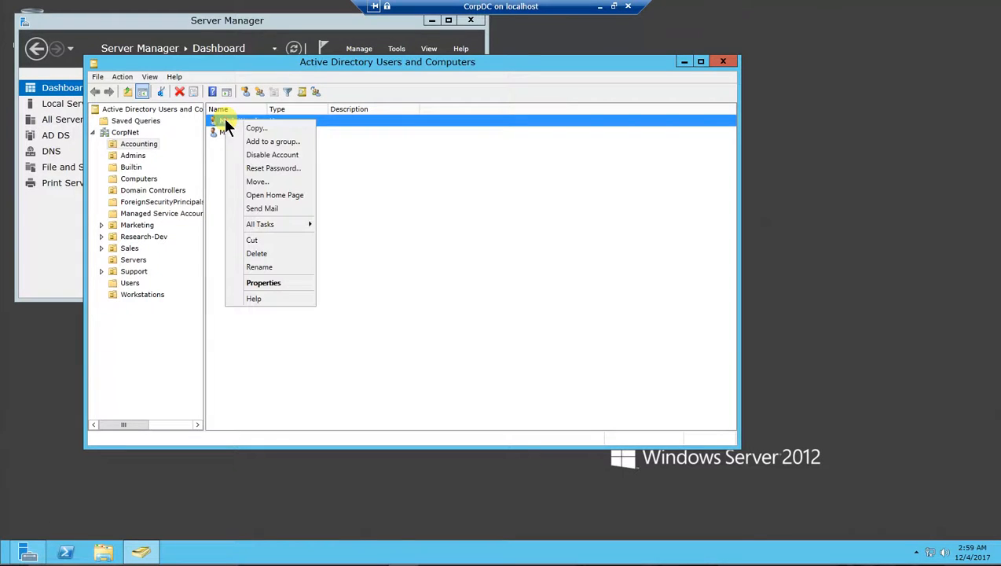
click(267, 154)
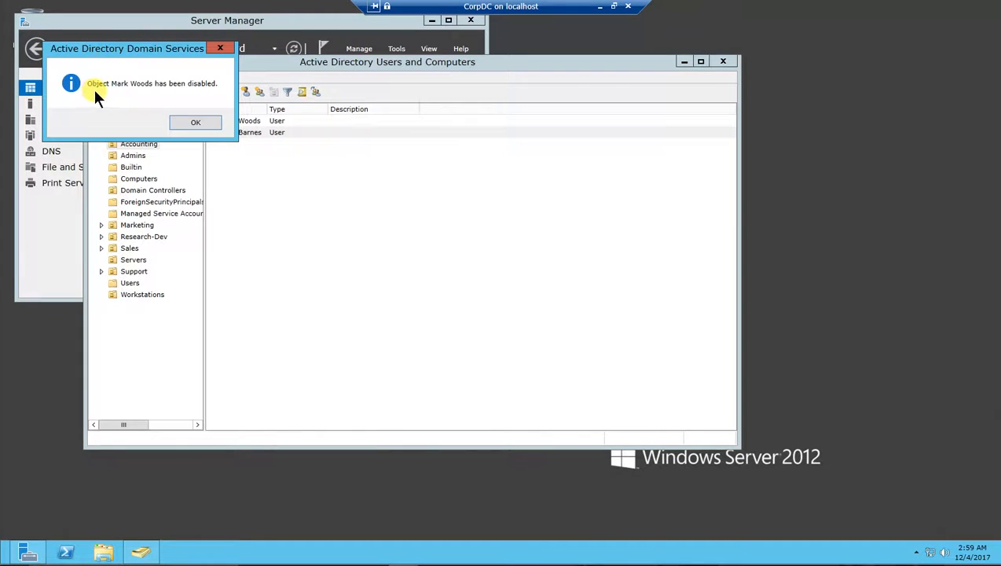
click(199, 122)
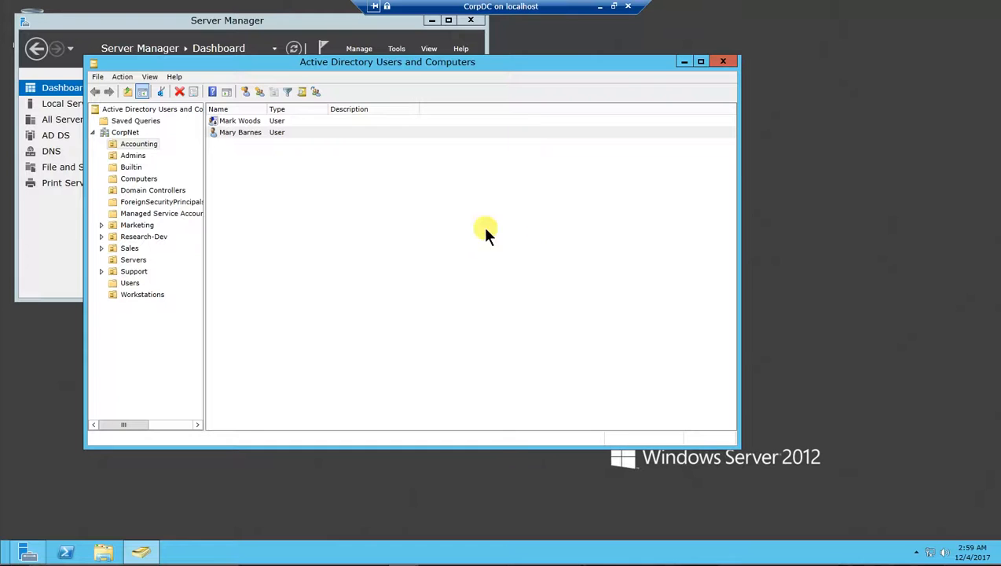
Step: Open and expand Research-Dev, widen the Name column, and select the disabled user
click(116, 238)
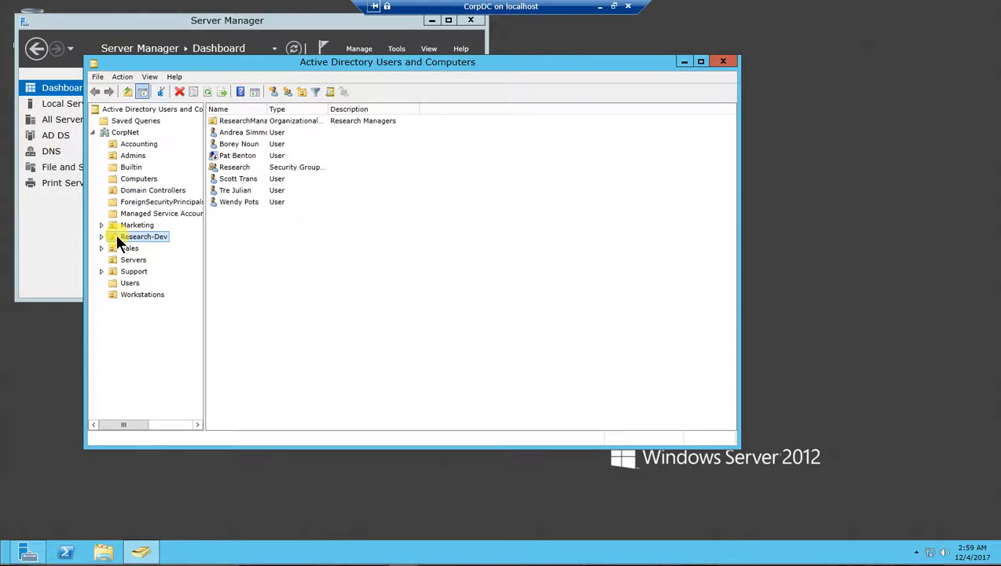
click(101, 237)
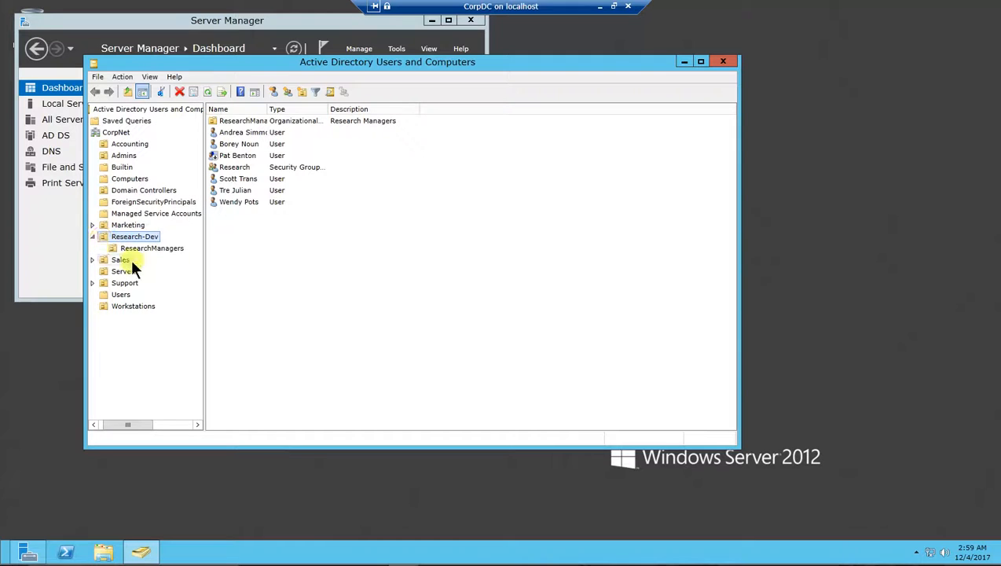
drag(267, 112, 303, 113)
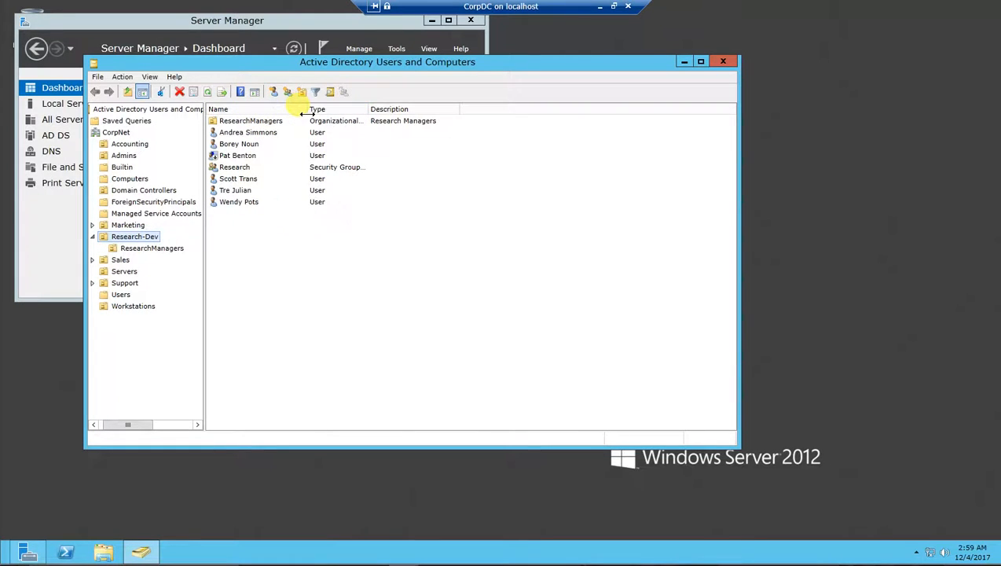
click(235, 155)
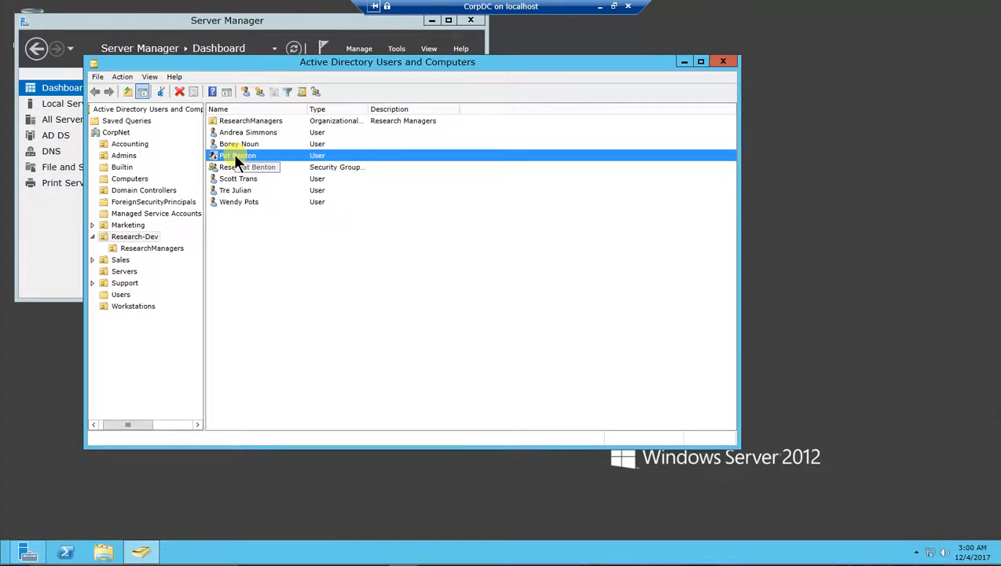
Step: Enable the disabled Research-Dev user account and acknowledge the confirmation
right_click(230, 154)
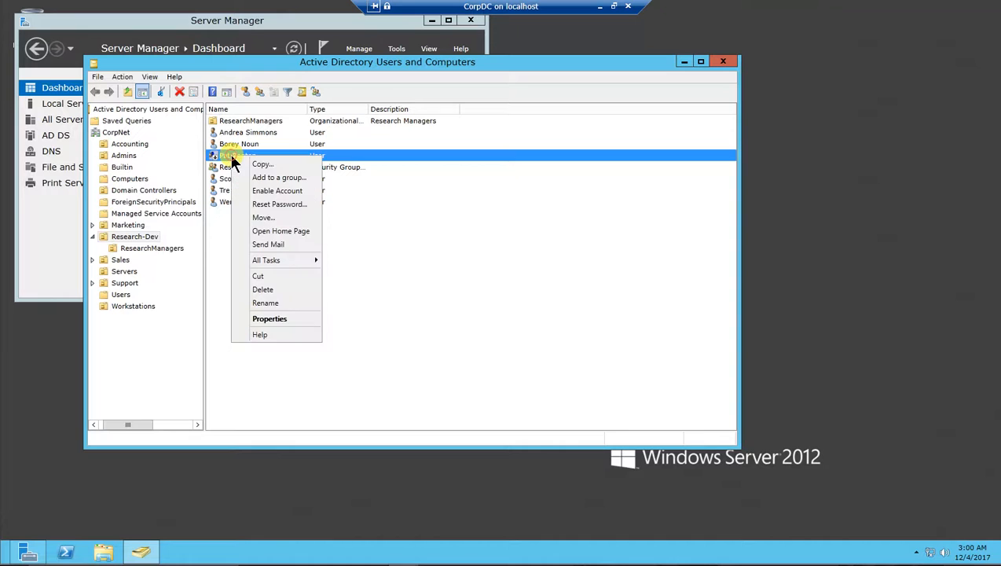
click(288, 193)
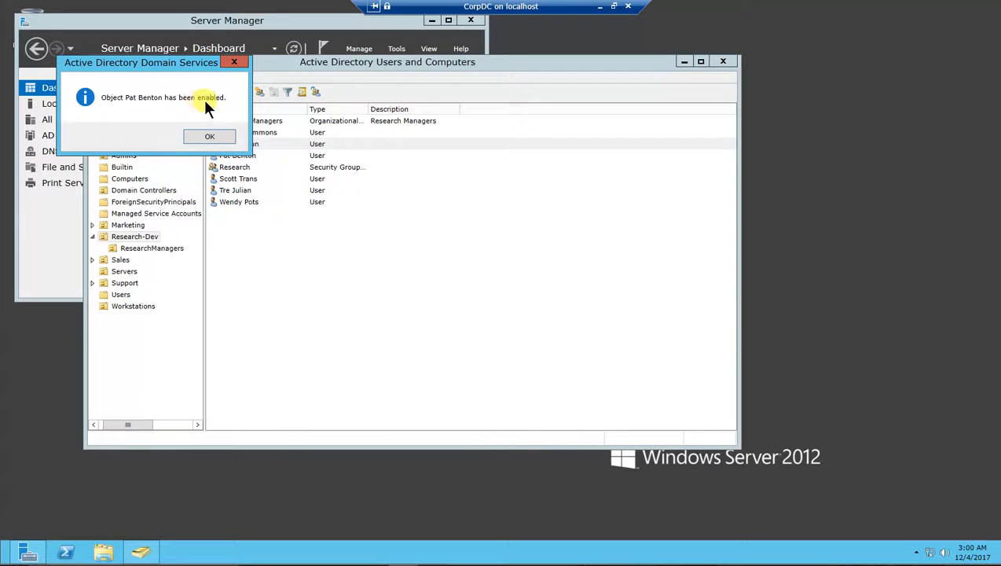
click(210, 138)
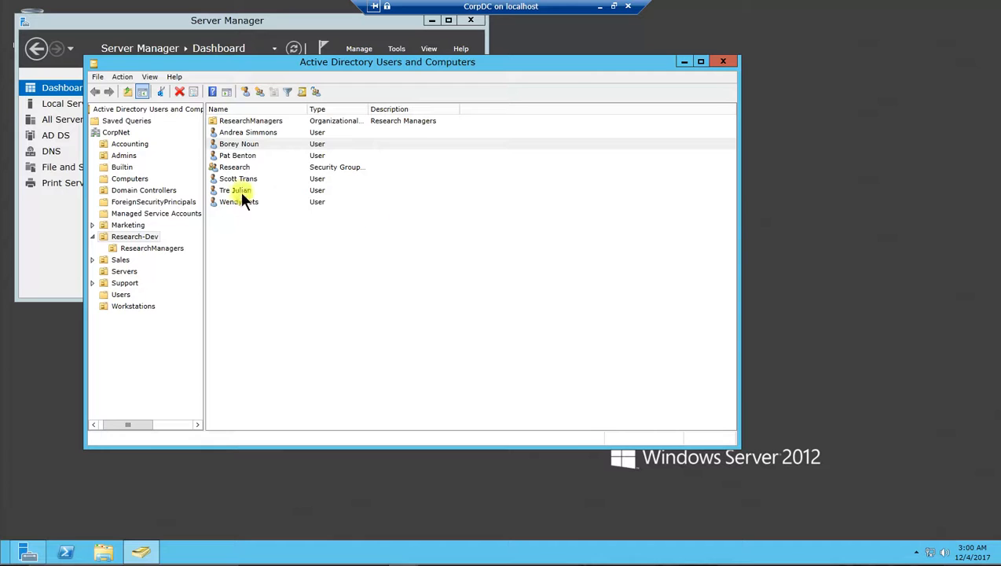
Step: Rename the selected Research-Dev user by replacing the surname in the full name
click(232, 130)
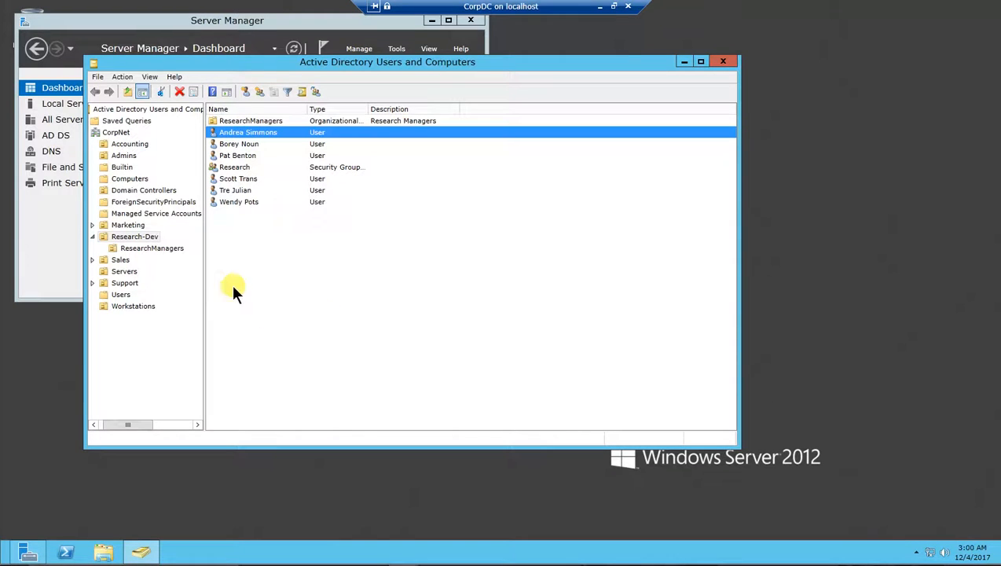
right_click(234, 132)
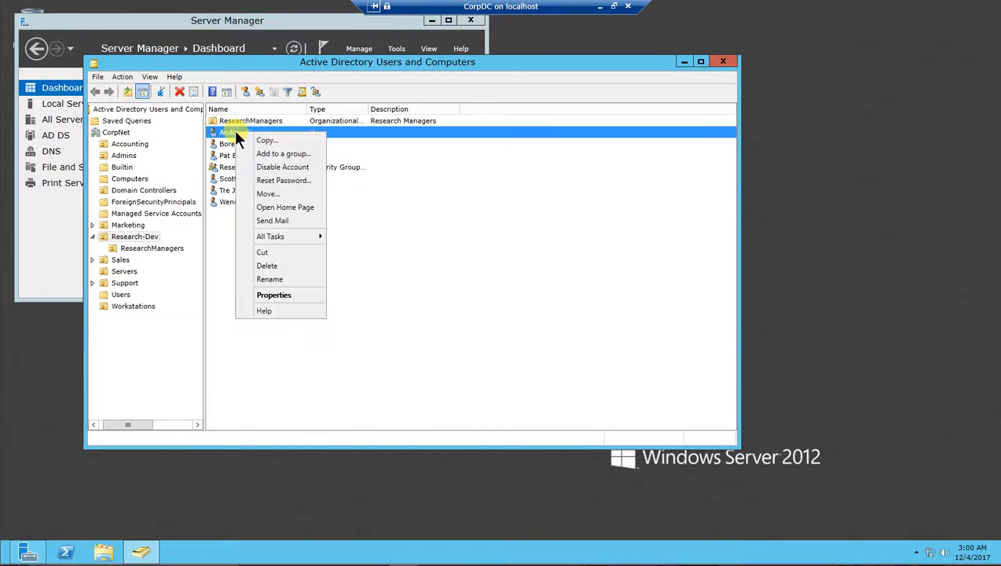
click(268, 279)
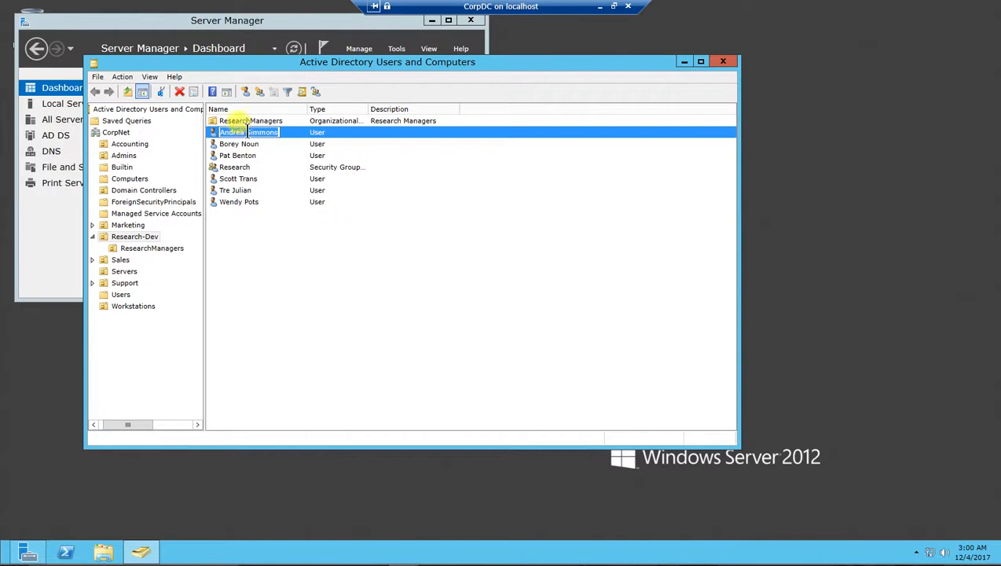
key(BackSpace)
key(BackSpace)
key(BackSpace)
key(BackSpace)
key(BackSpace)
key(BackSpace)
key(BackSpace)
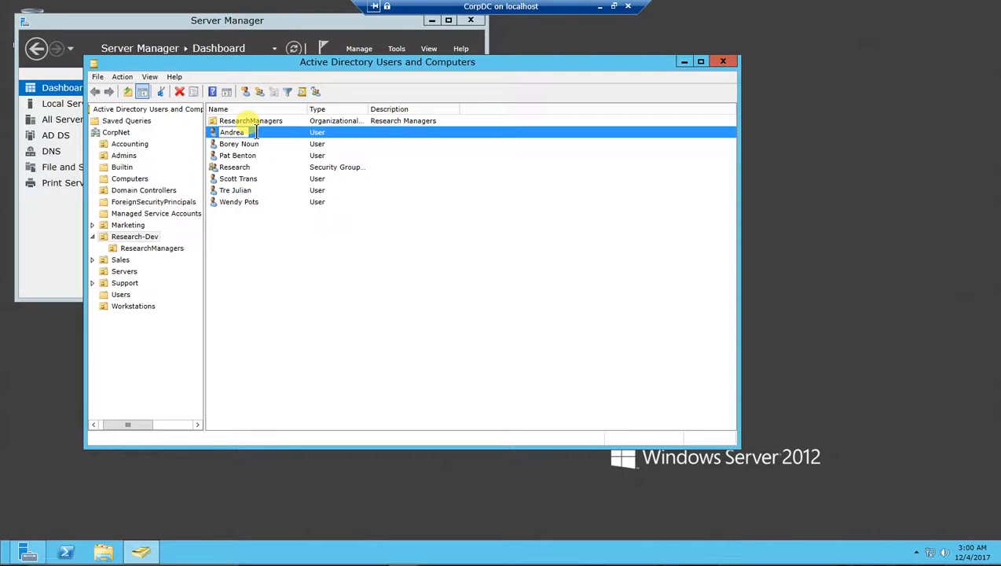
text(Soko)
key(Return)
drag(199, 76, 376, 93)
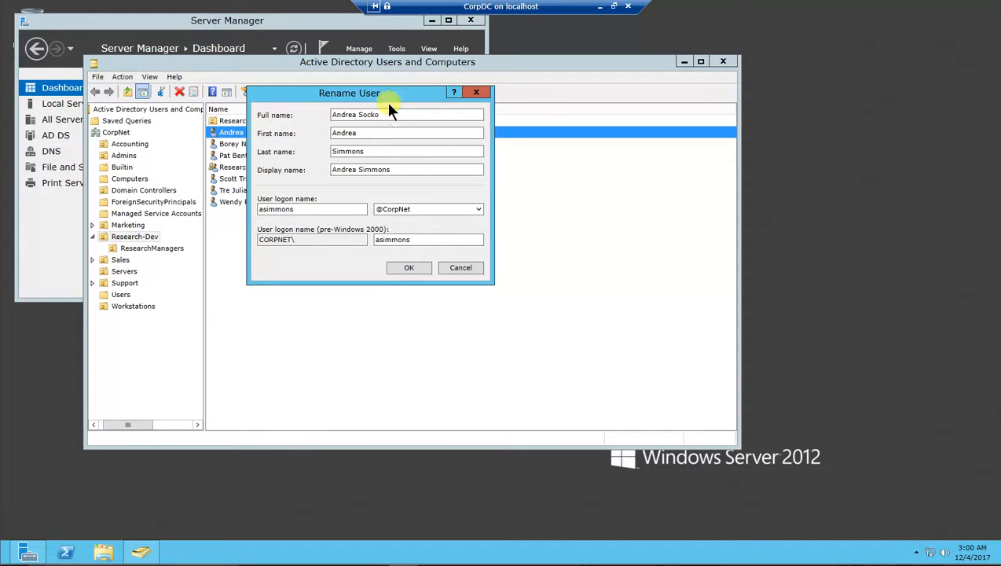
Step: Update the last name, display name and logon name to the new surname and confirm
click(361, 133)
drag(369, 150, 314, 160)
text(Socko)
click(364, 171)
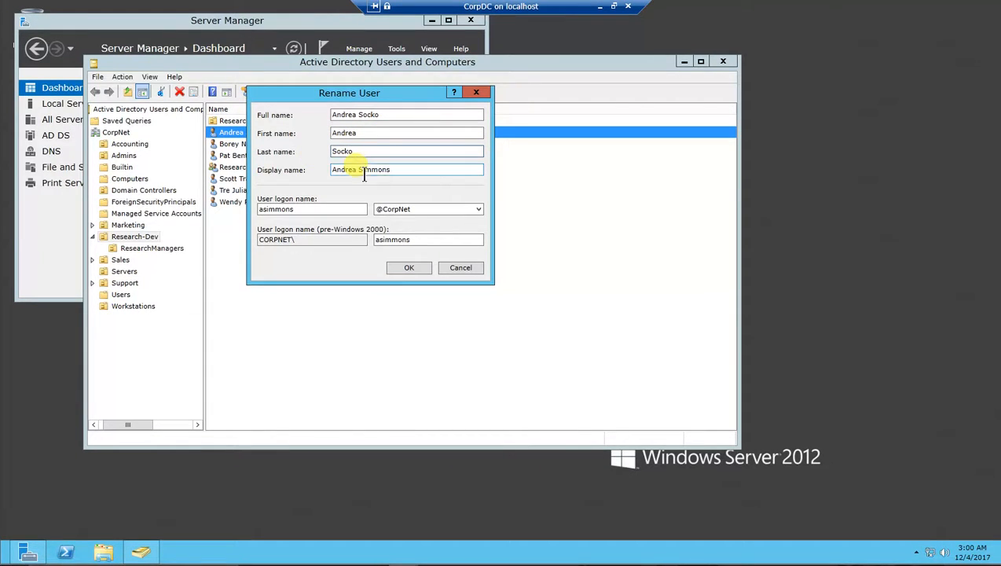
drag(358, 170, 398, 168)
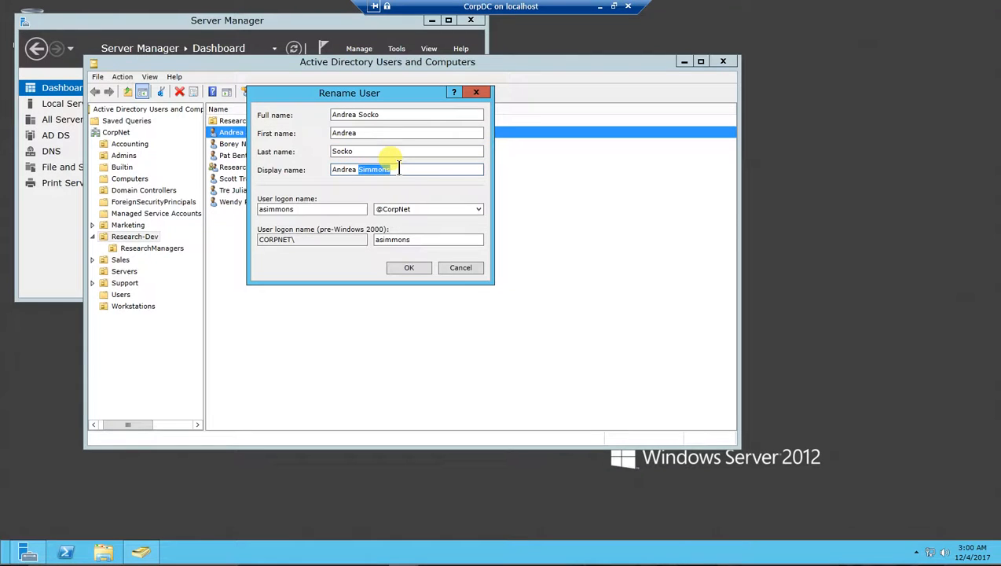
text(Soc)
key(BackSpace)
key(BackSpace)
text(ocko)
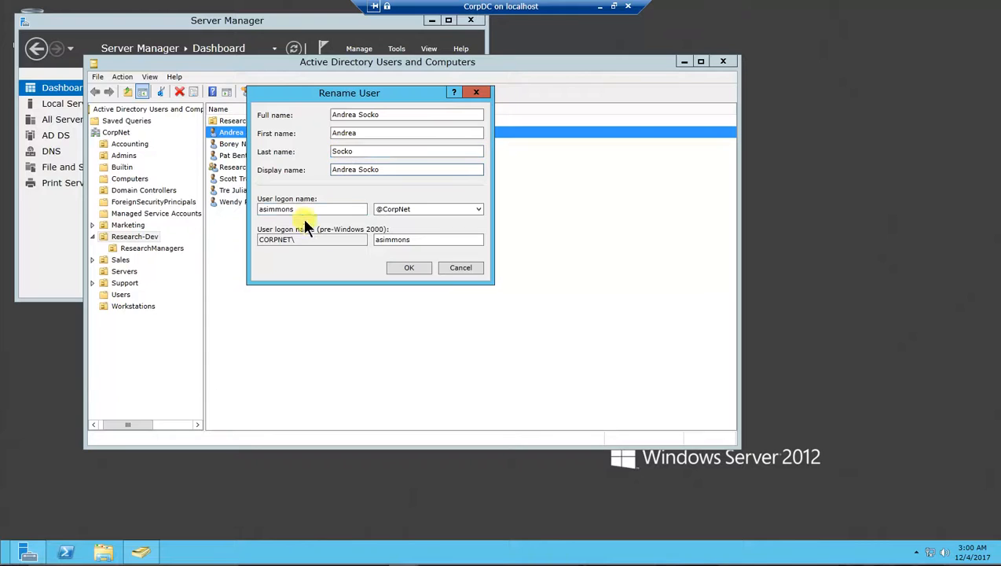
drag(294, 209, 270, 209)
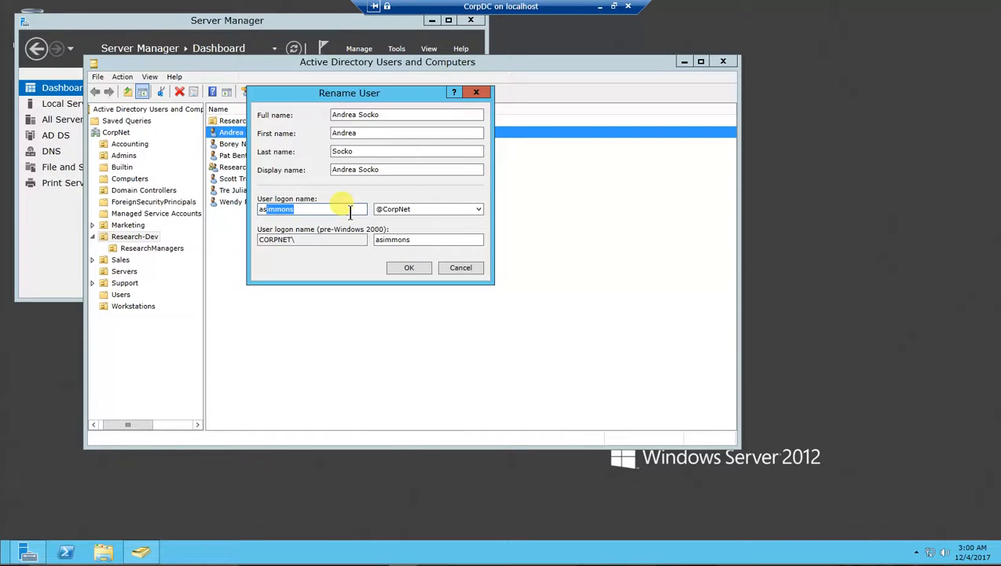
text(ocko)
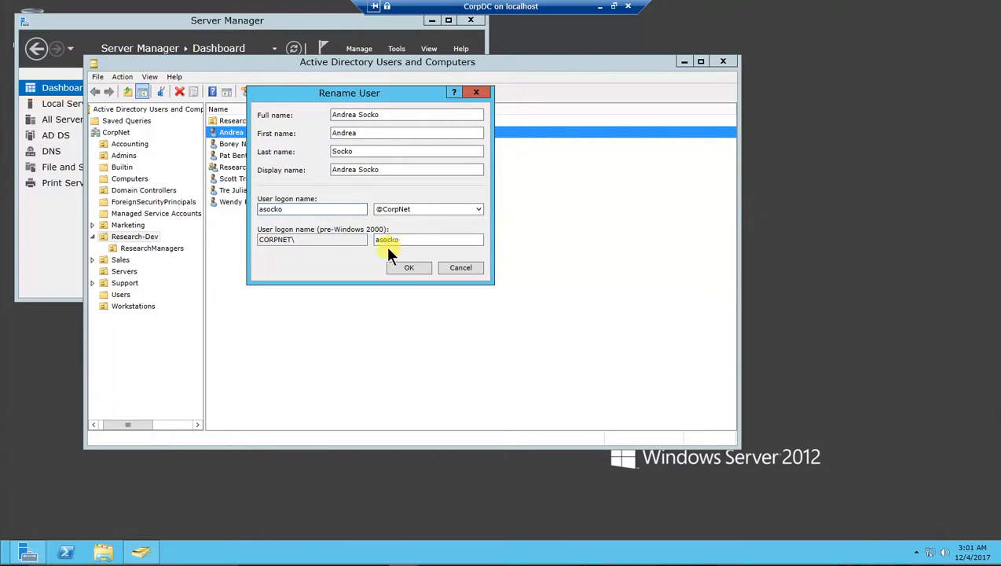
click(414, 267)
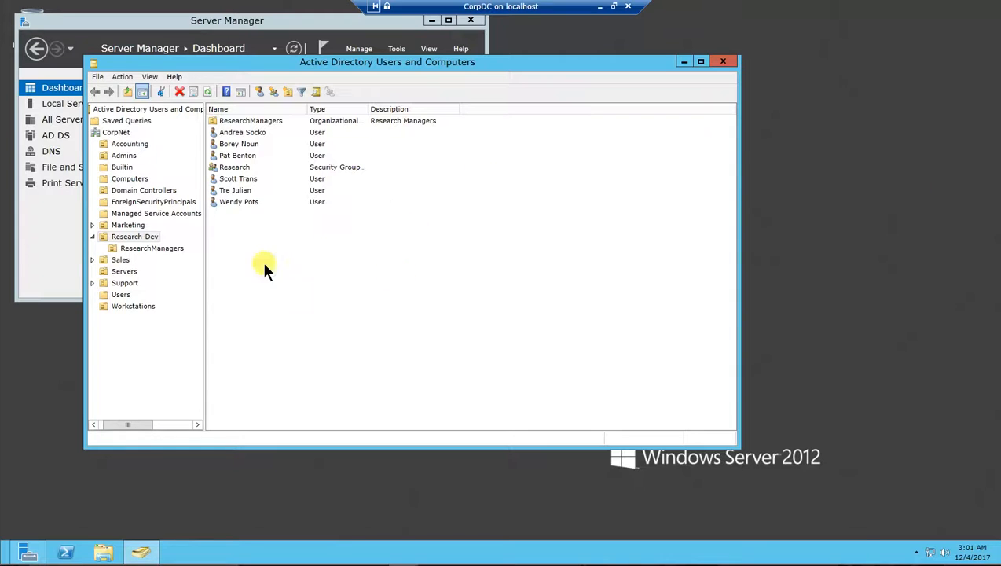
Step: Rename the second Research-Dev user, entering the new person's name as the full name
click(234, 145)
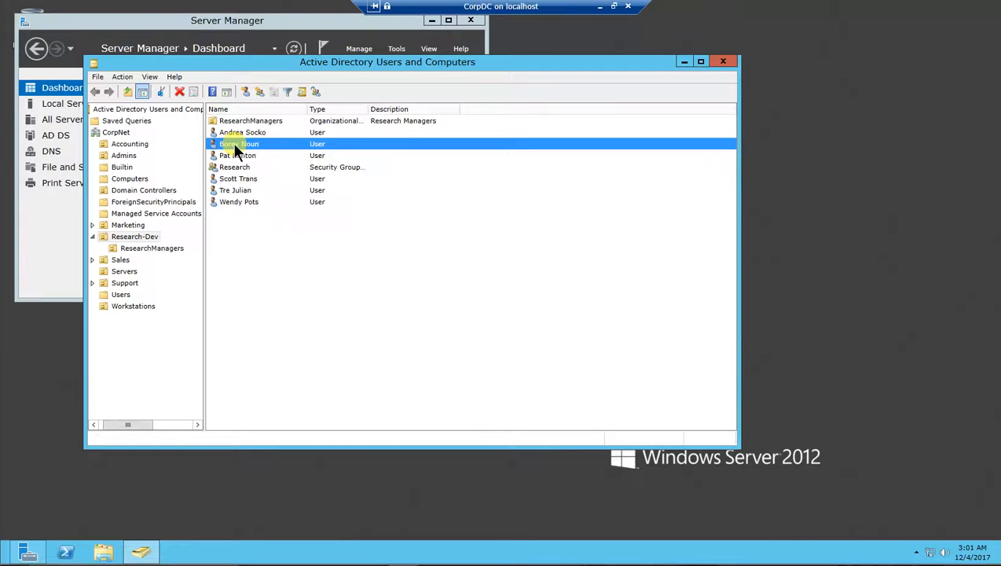
right_click(233, 143)
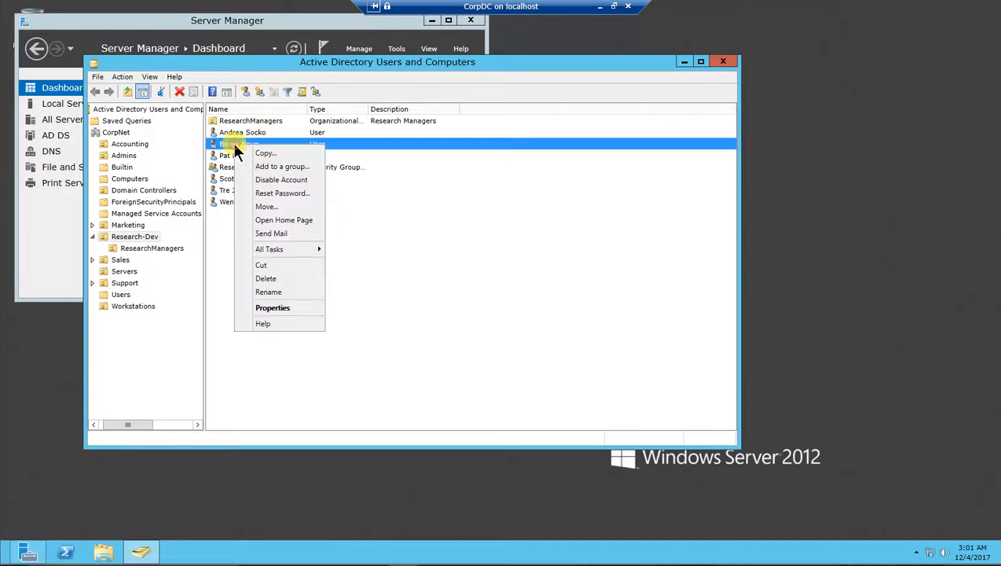
click(284, 293)
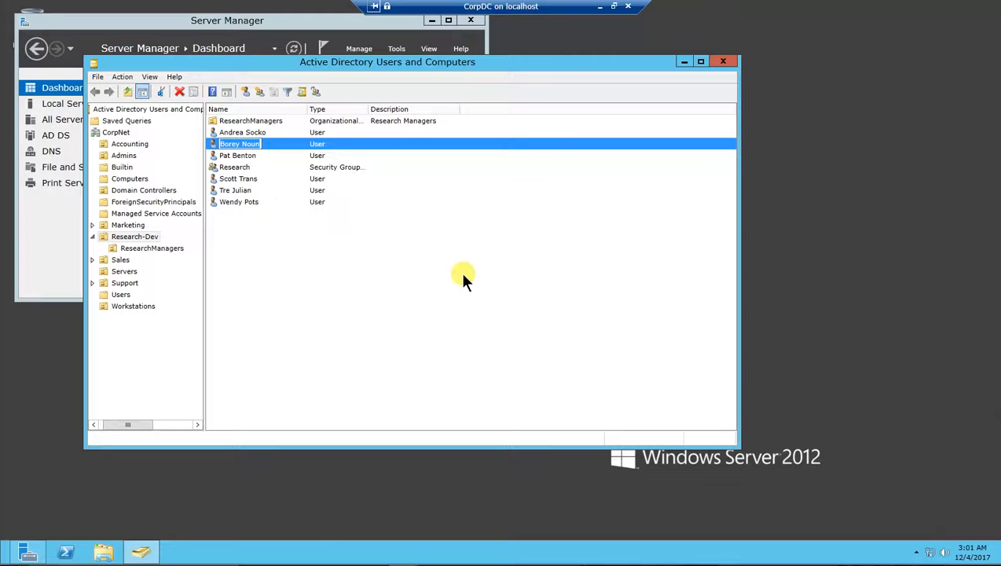
key(Return)
drag(190, 86, 334, 88)
Step: Replace the first, last, display and logon names with the new person's details and apply
drag(339, 132, 289, 135)
key(Tab)
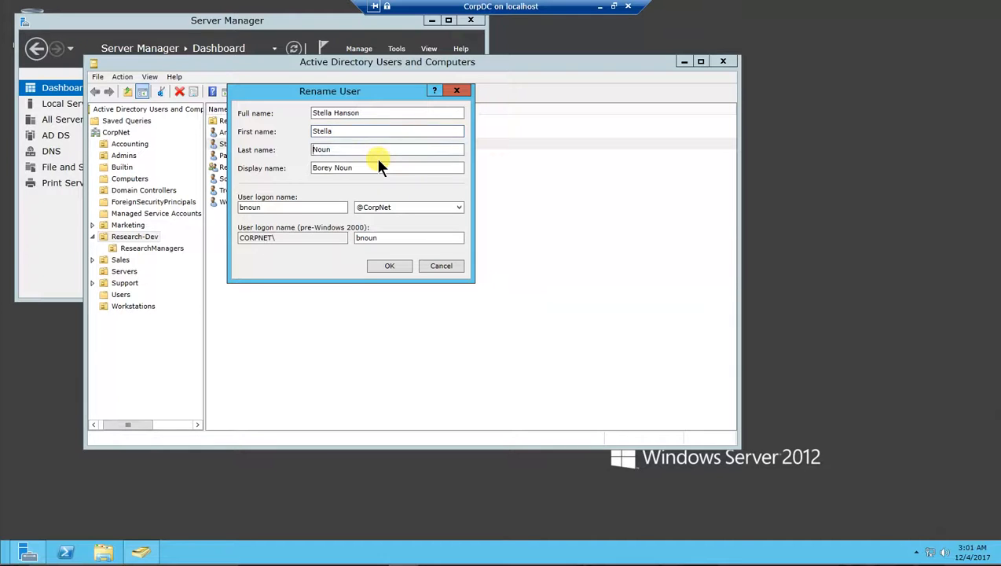
drag(346, 149, 262, 151)
drag(355, 167, 255, 168)
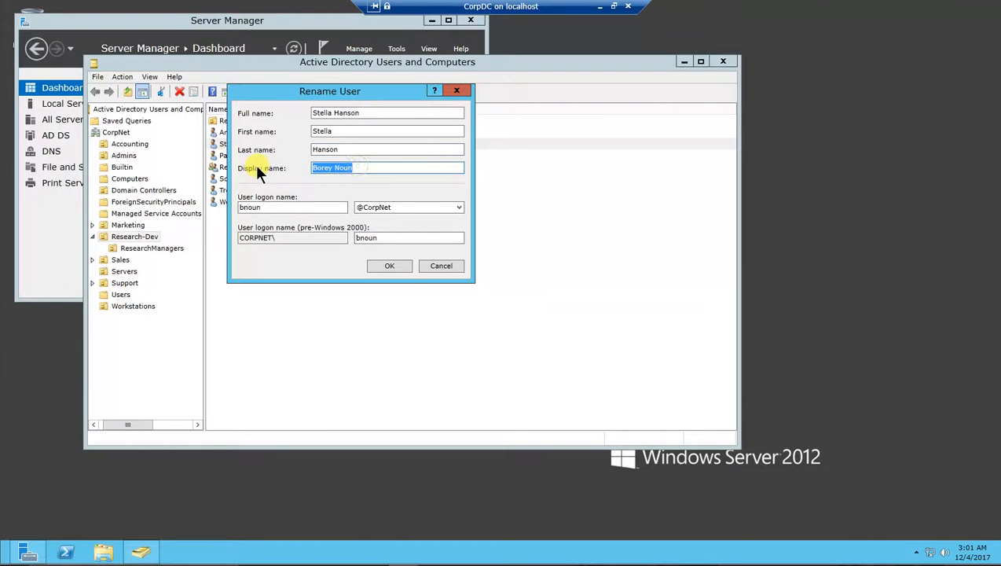
drag(266, 207, 224, 209)
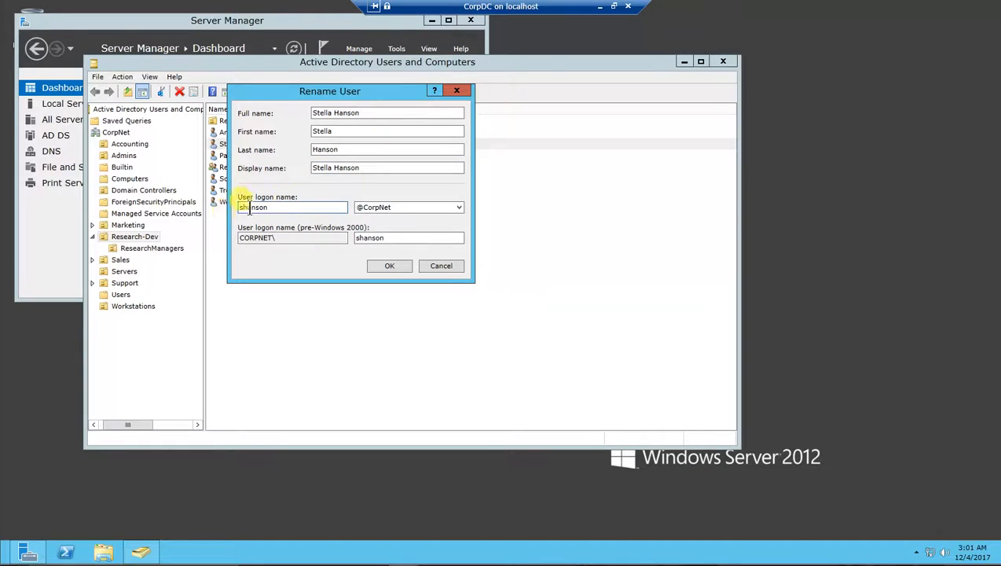
click(391, 266)
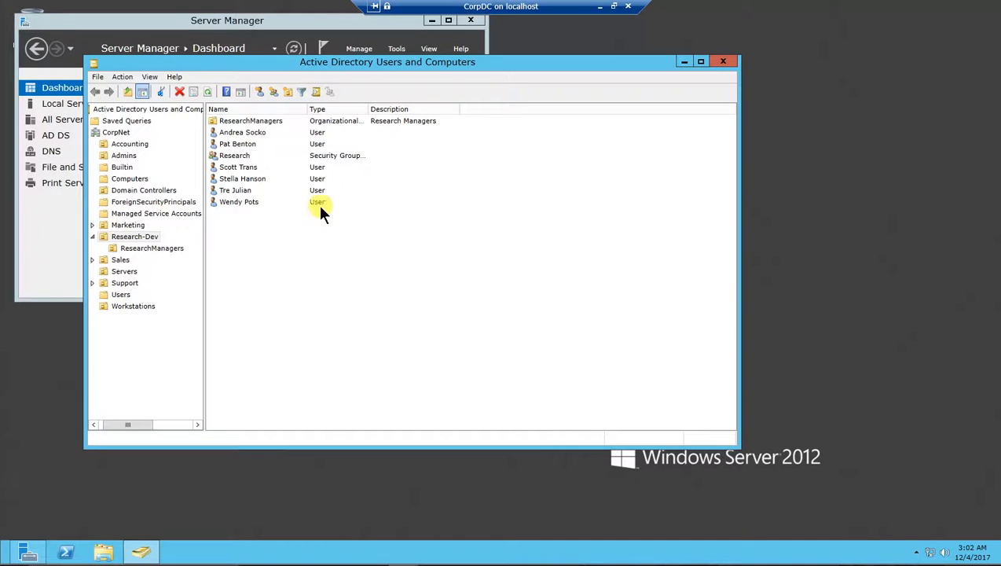
Step: Disable the newly renamed Research-Dev user's account and acknowledge the confirmation
click(234, 178)
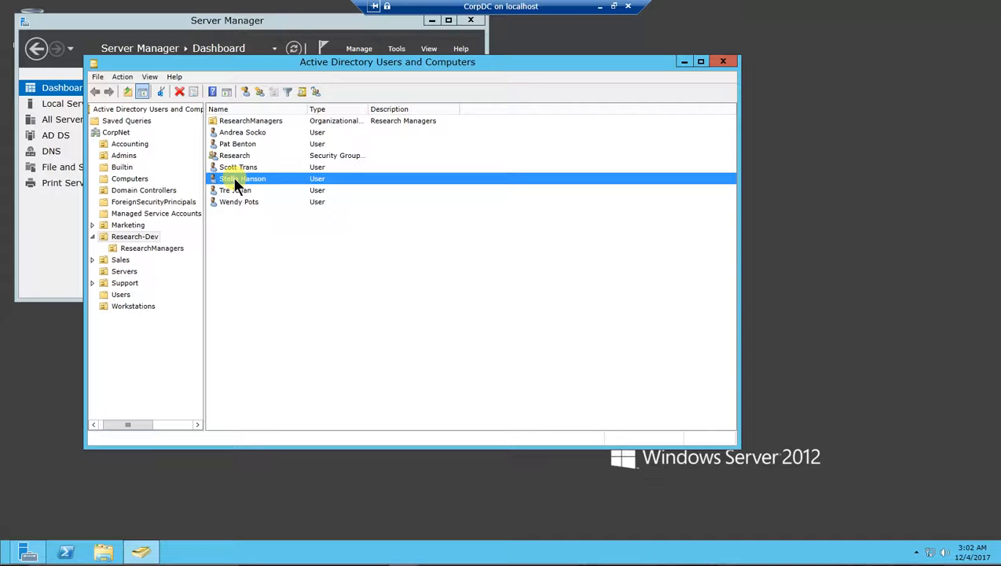
right_click(234, 182)
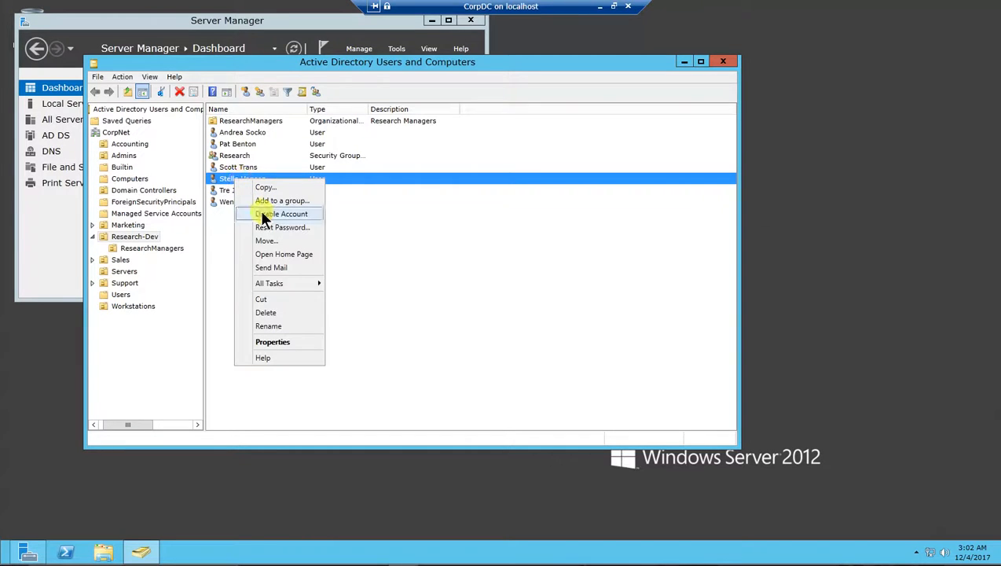
click(259, 211)
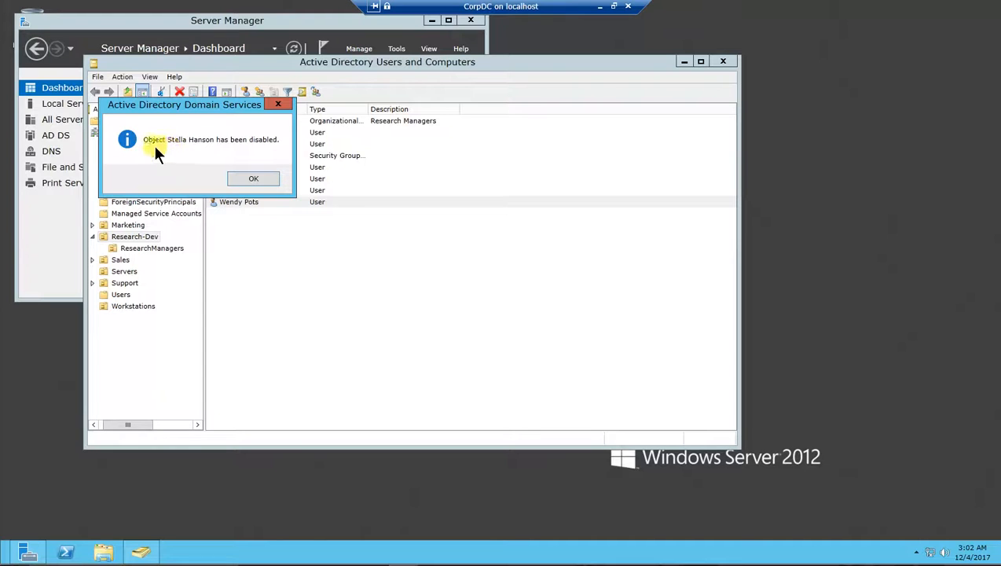
click(259, 177)
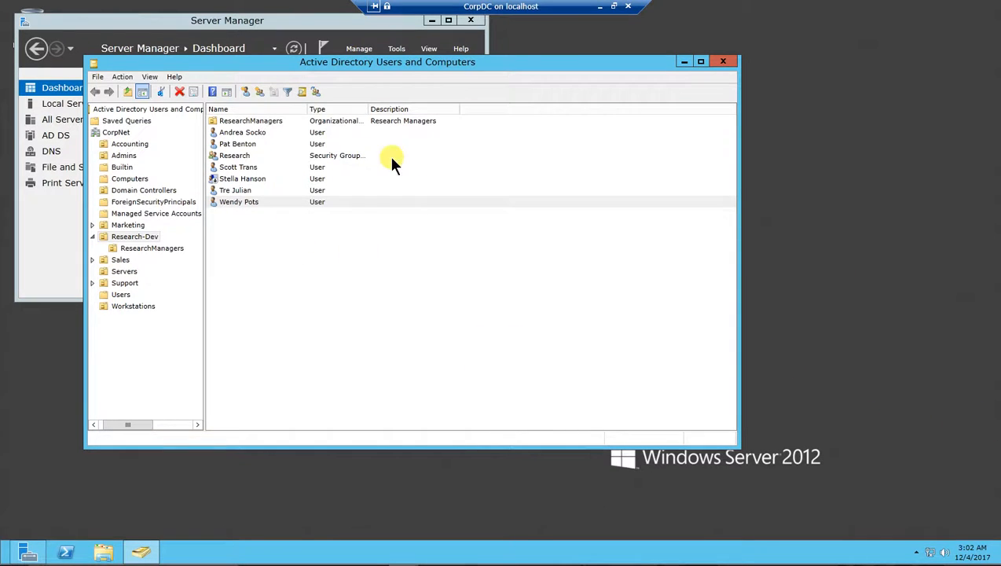
Step: Show the Accounting users and open, then cancel, the locked-out user's password reset
click(125, 142)
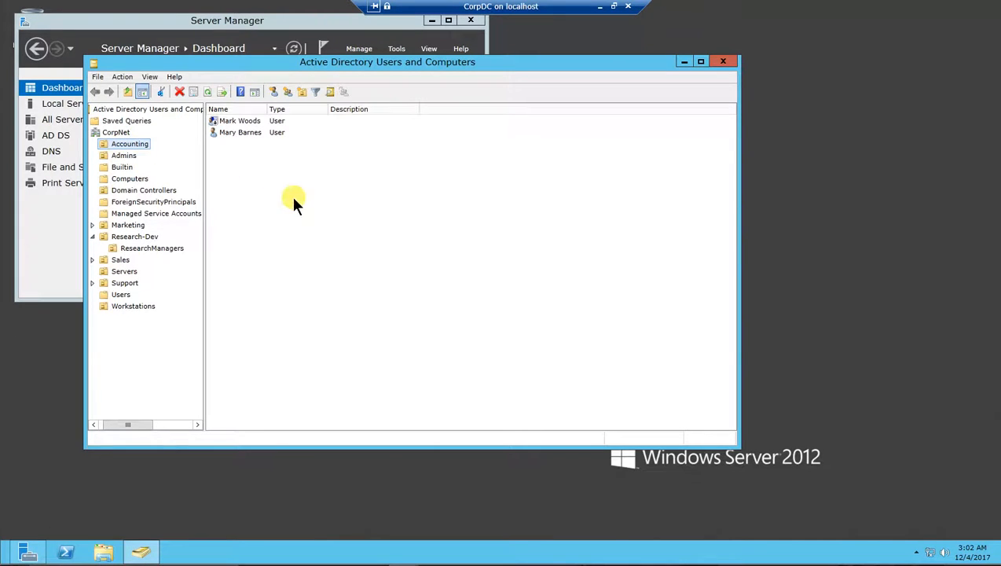
click(232, 133)
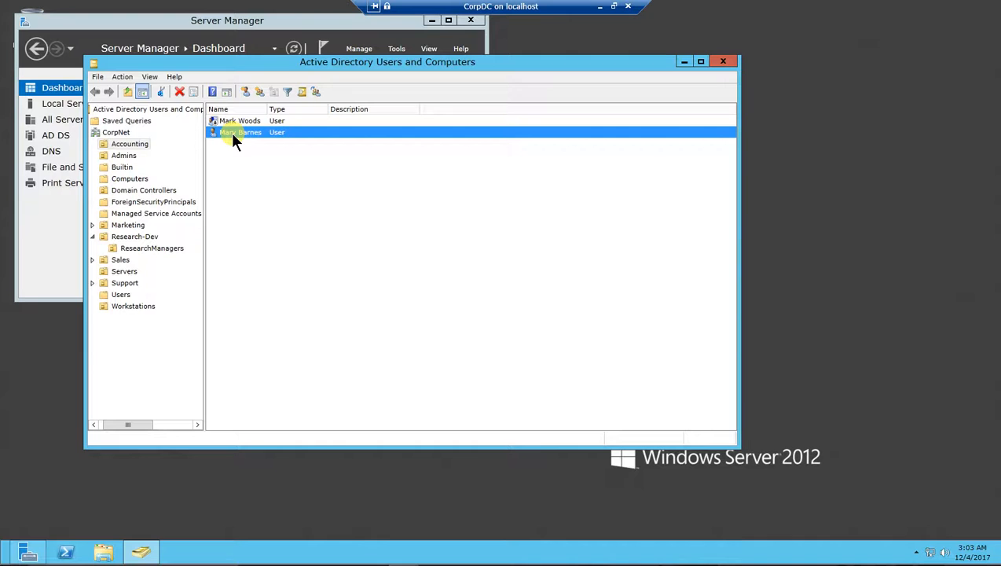
right_click(233, 138)
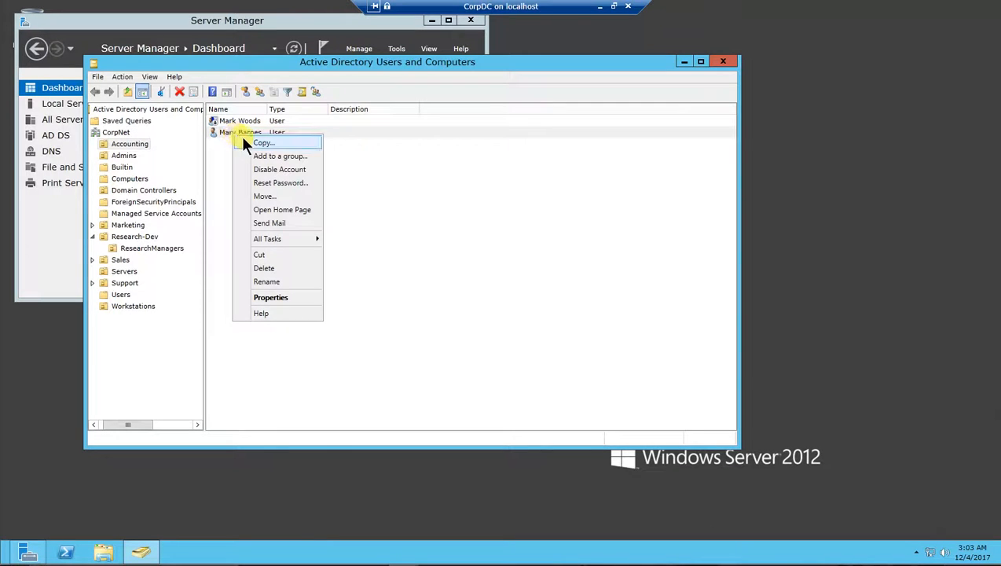
click(279, 182)
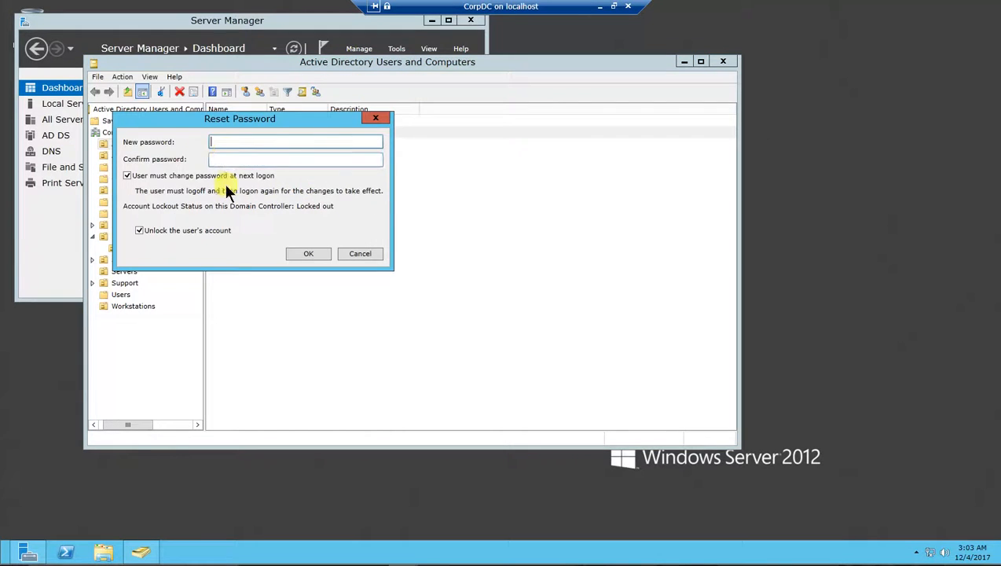
click(359, 253)
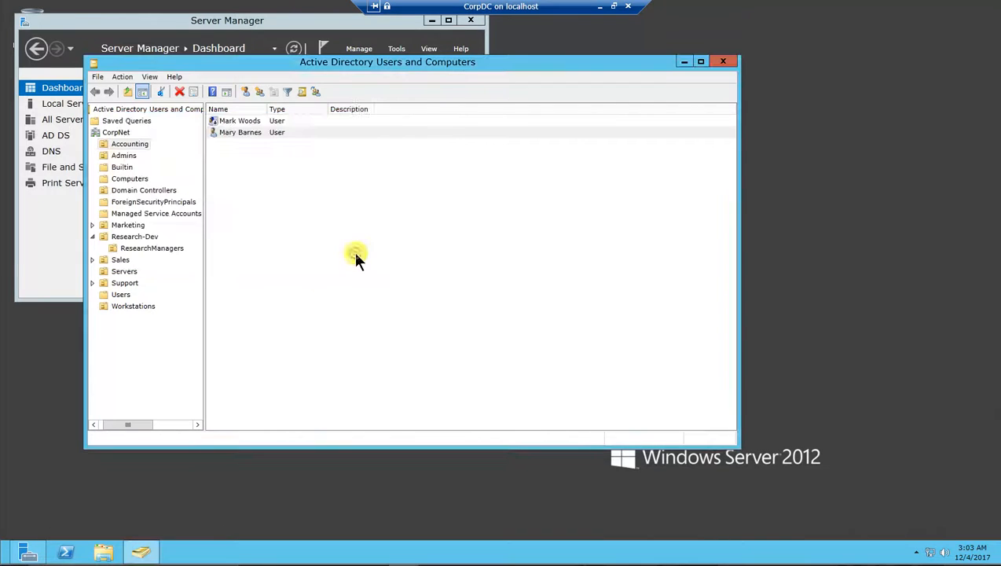
Step: Review the locked-out user's Account tab in Properties and close it unchanged
click(222, 132)
right_click(224, 131)
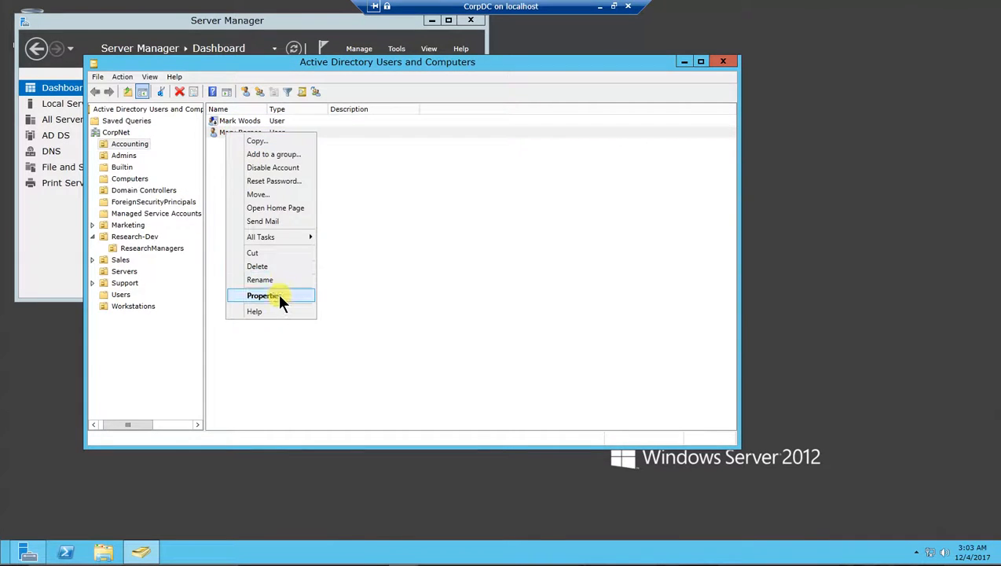
click(280, 295)
click(276, 180)
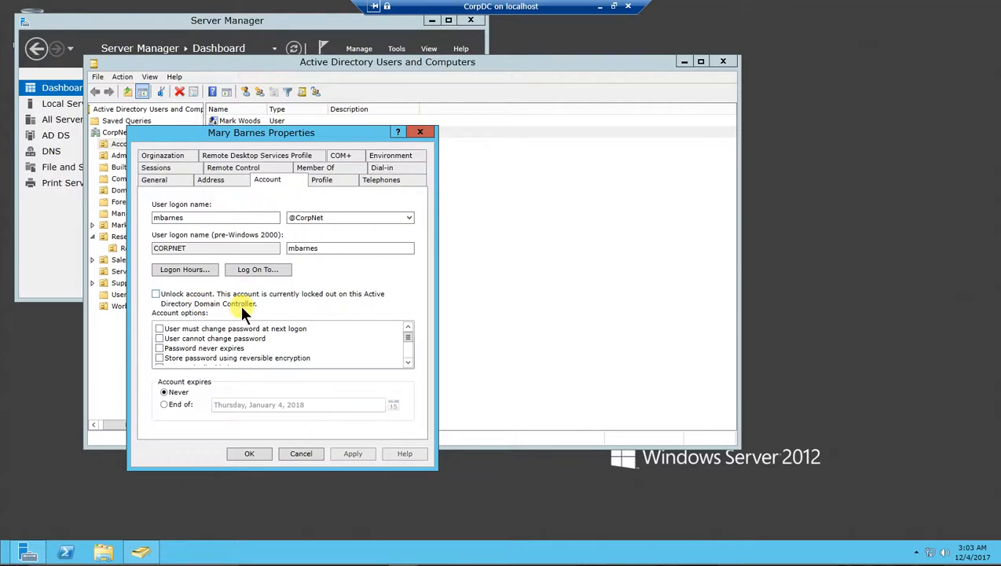
click(302, 455)
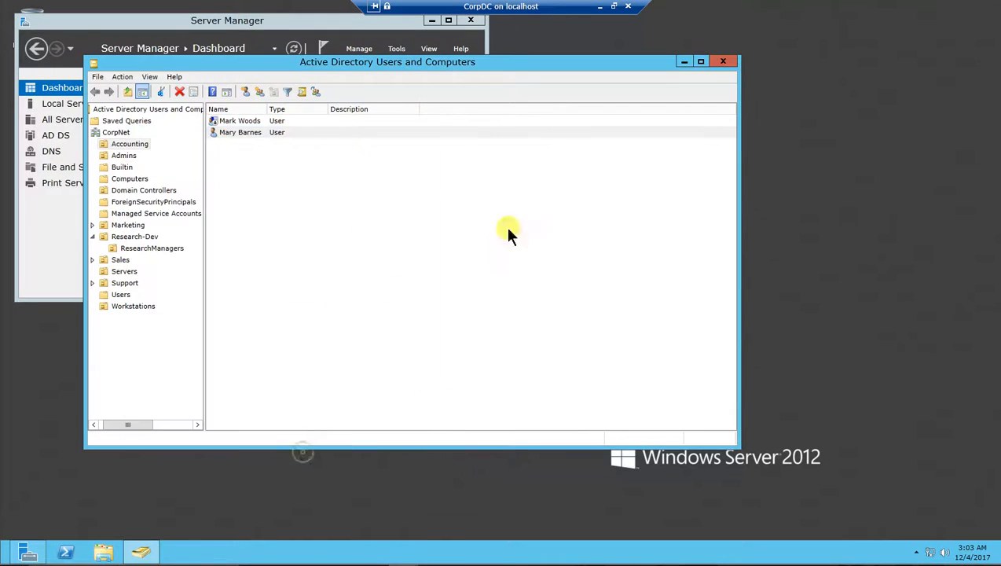
click(228, 131)
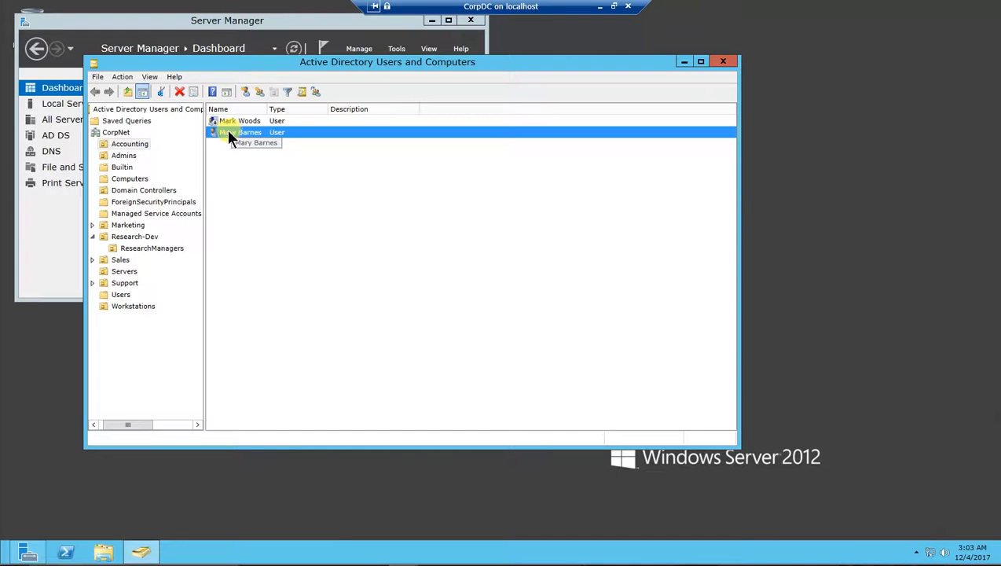
right_click(223, 130)
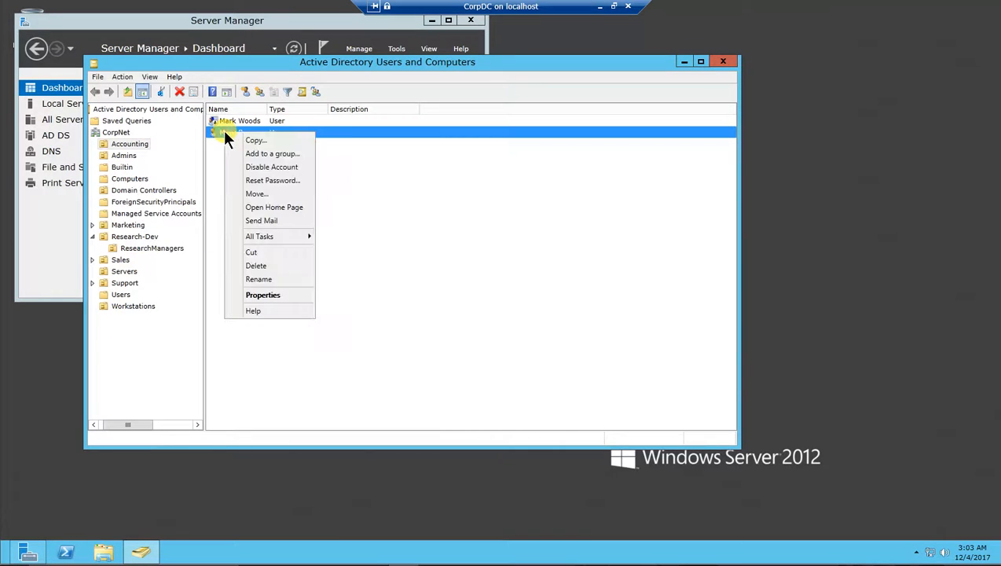
click(261, 181)
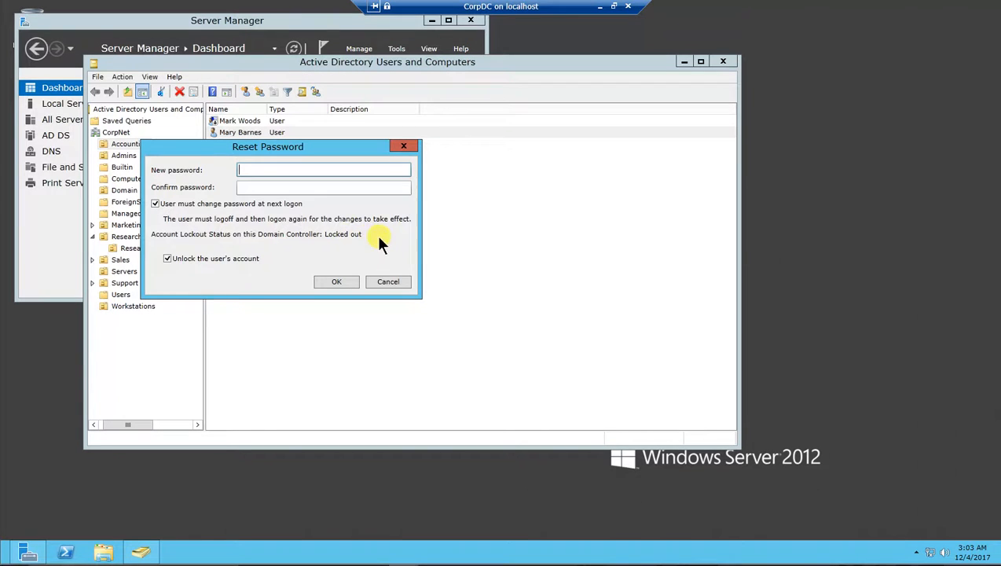
click(253, 168)
text(Password1)
key(Tab)
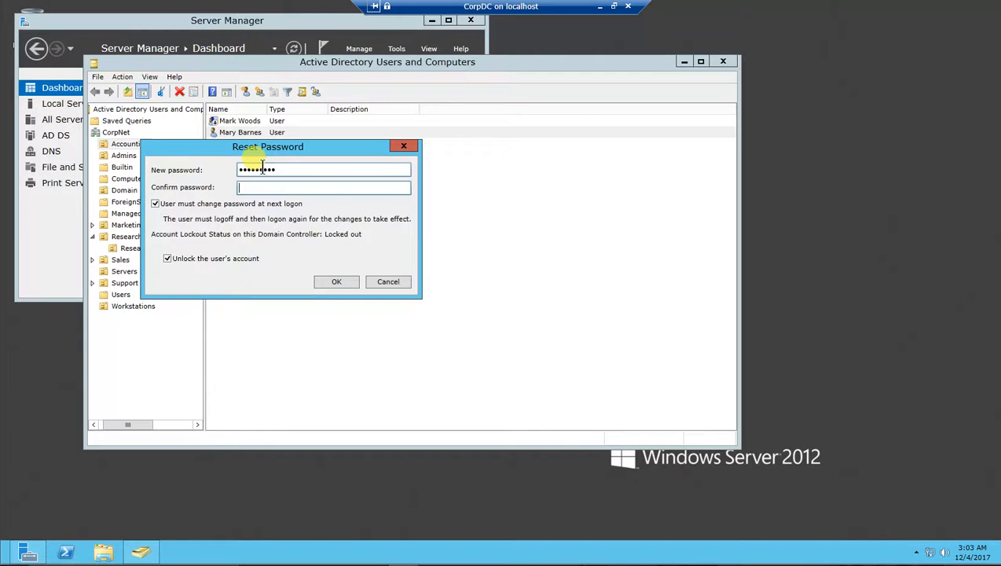
text(Password1)
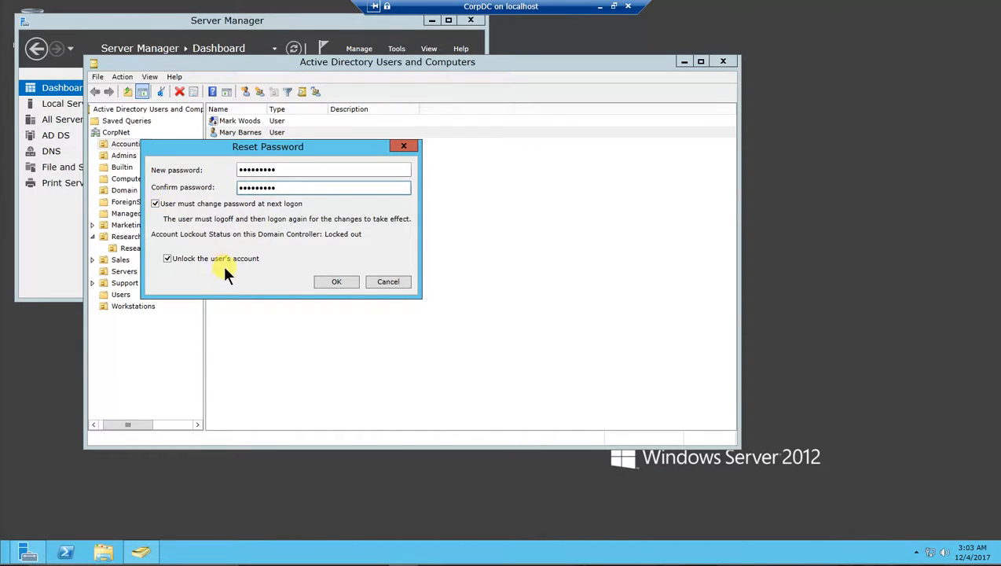
click(337, 281)
click(235, 132)
click(295, 280)
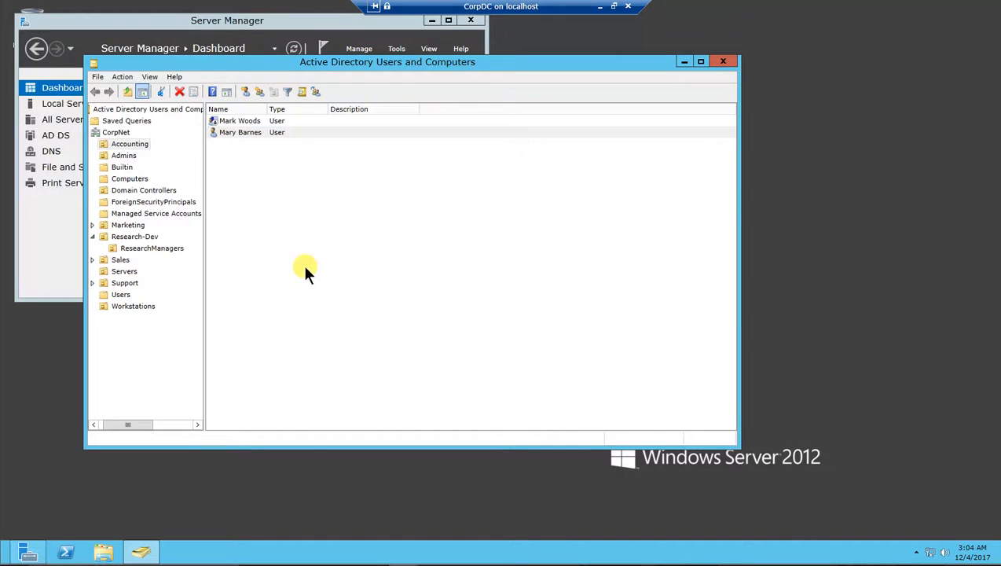
click(232, 130)
Step: Move the window right, open and expand the Support OU, and widen the Name and Type columns
drag(370, 62, 472, 89)
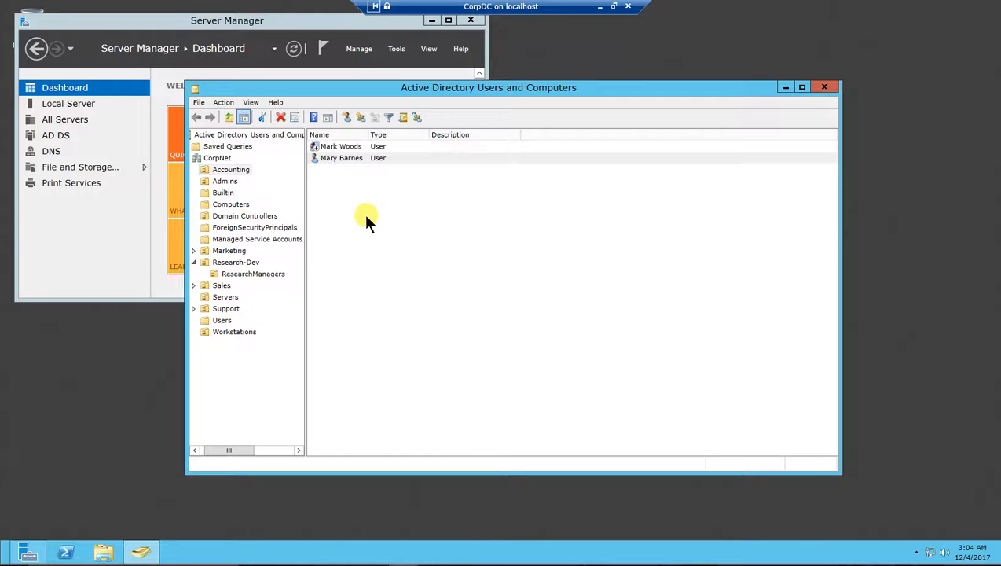
click(204, 307)
click(193, 309)
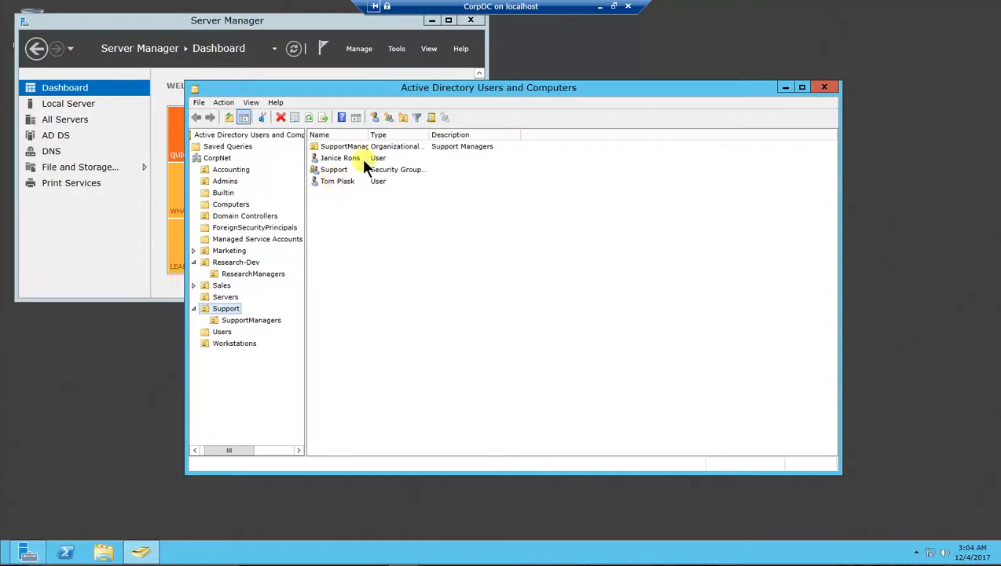
drag(369, 134, 406, 134)
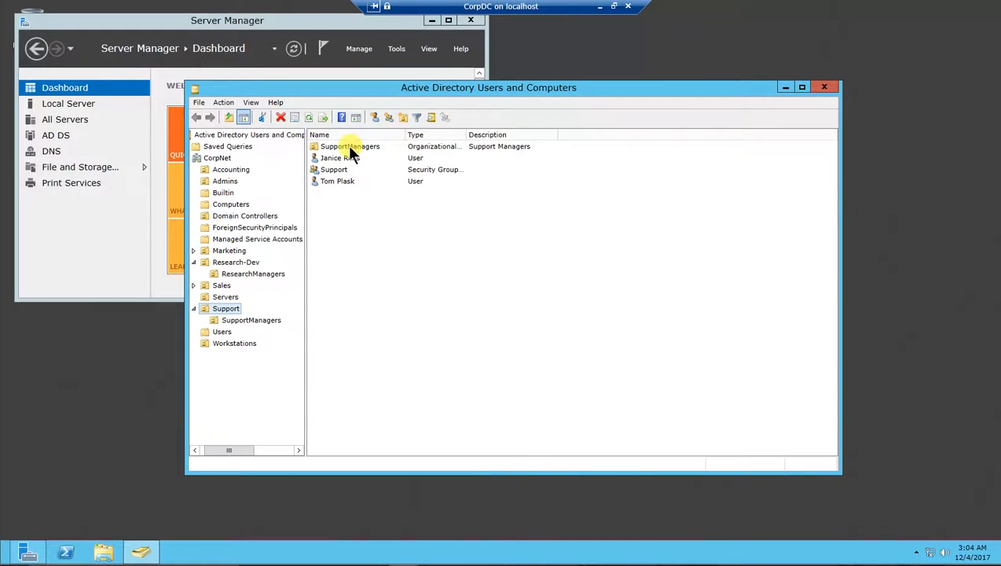
drag(467, 134, 519, 135)
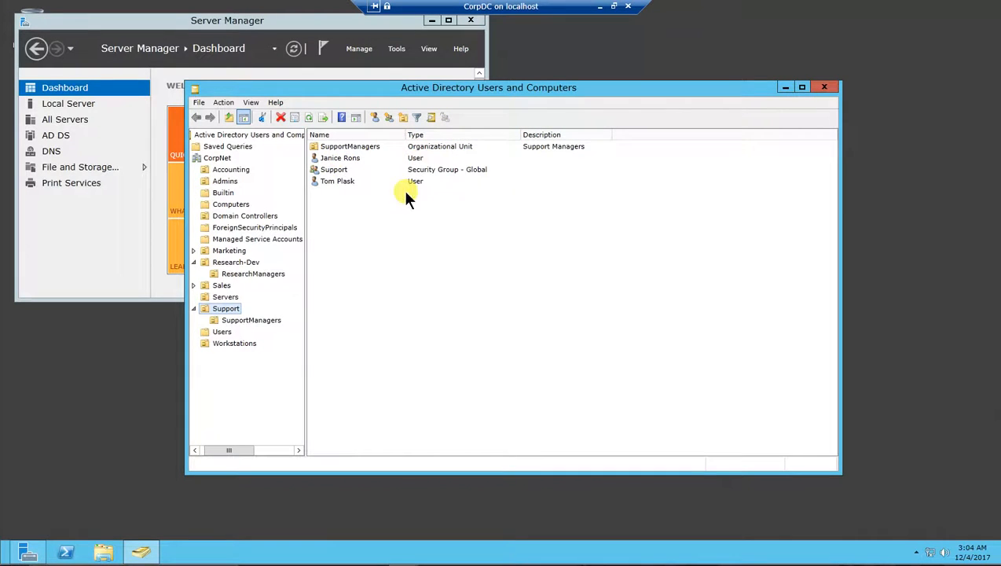
Step: In the first Support OU user's Account properties, limit Log On To to only the computer 'Support' and save
click(341, 157)
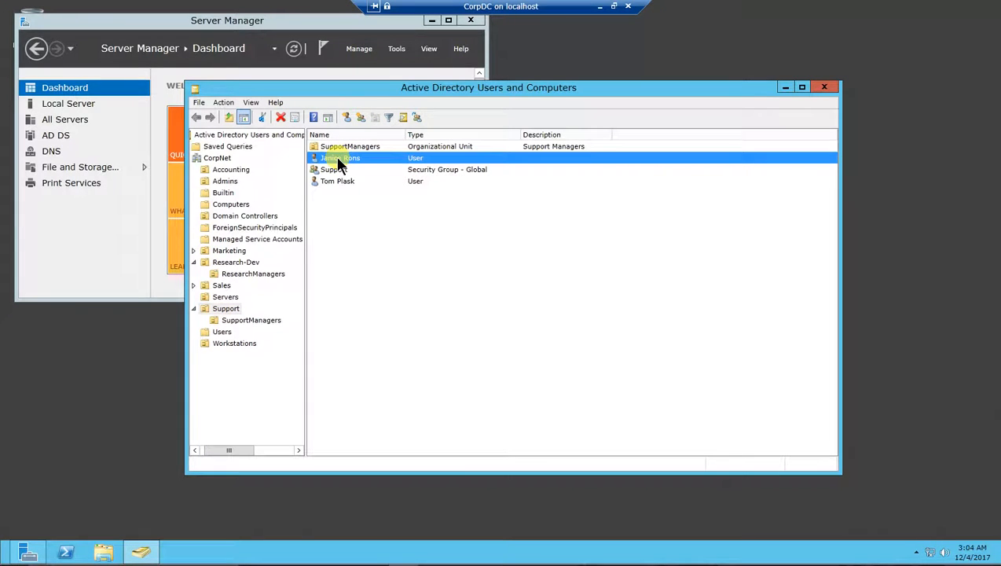
right_click(335, 160)
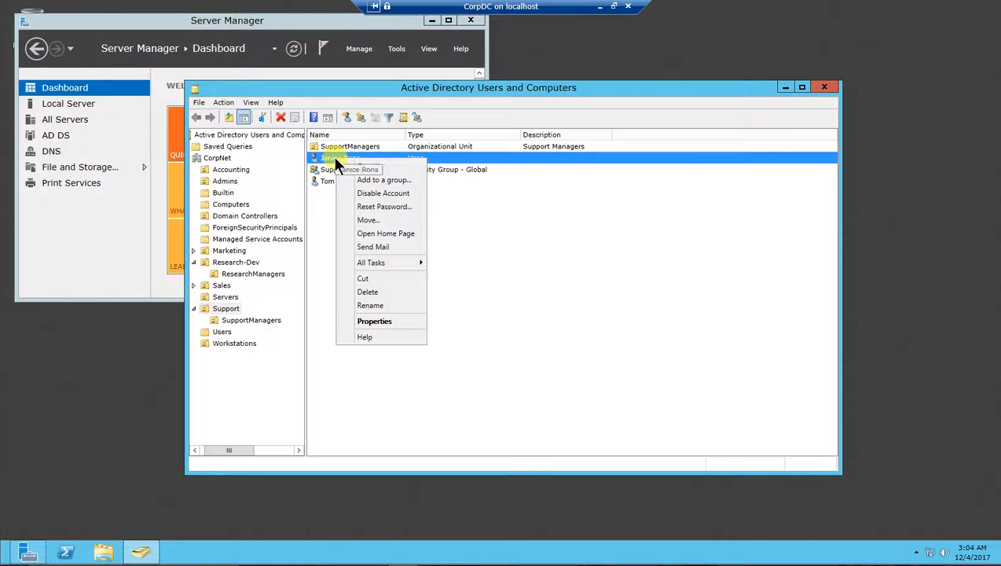
click(385, 321)
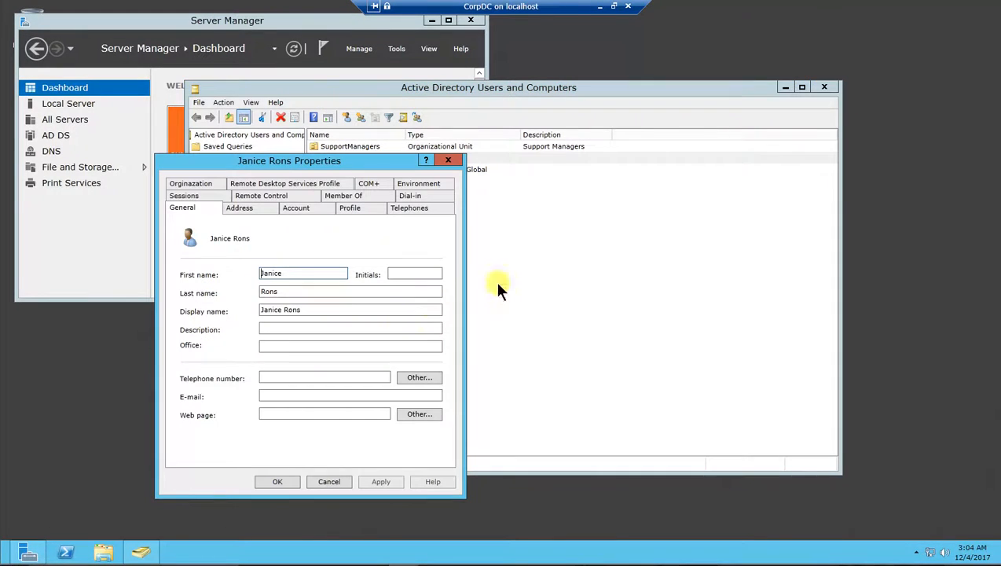
click(305, 211)
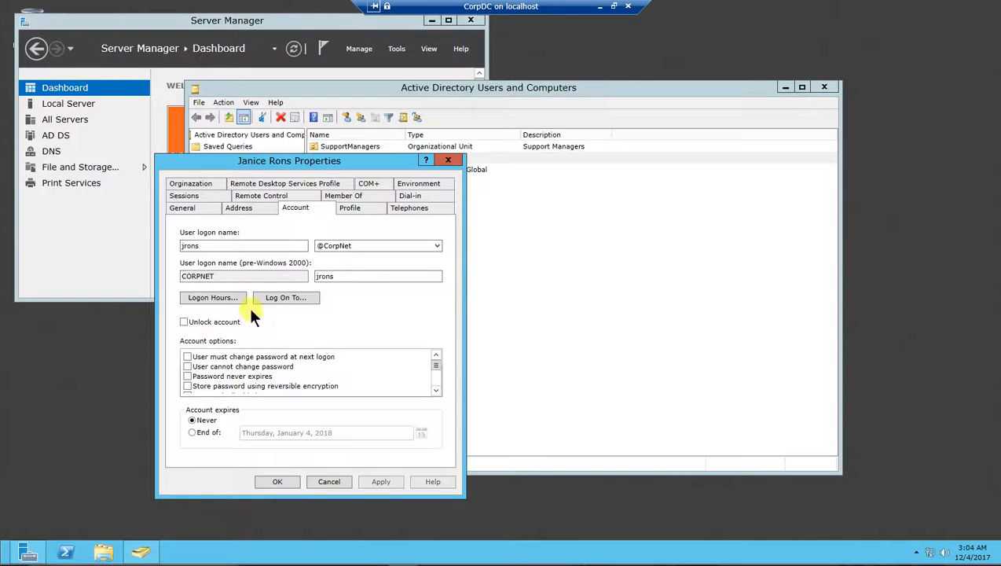
click(287, 297)
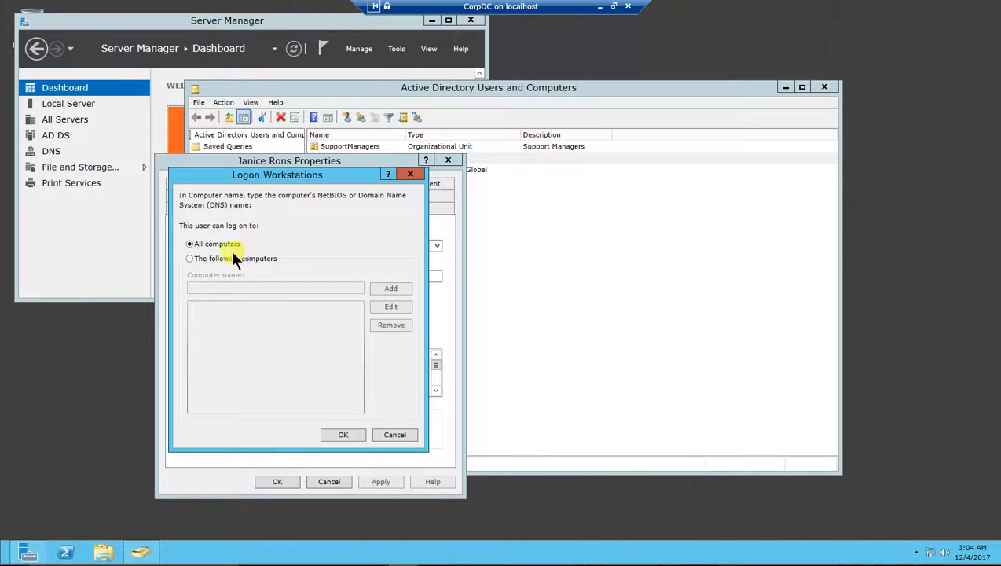
click(189, 258)
click(206, 289)
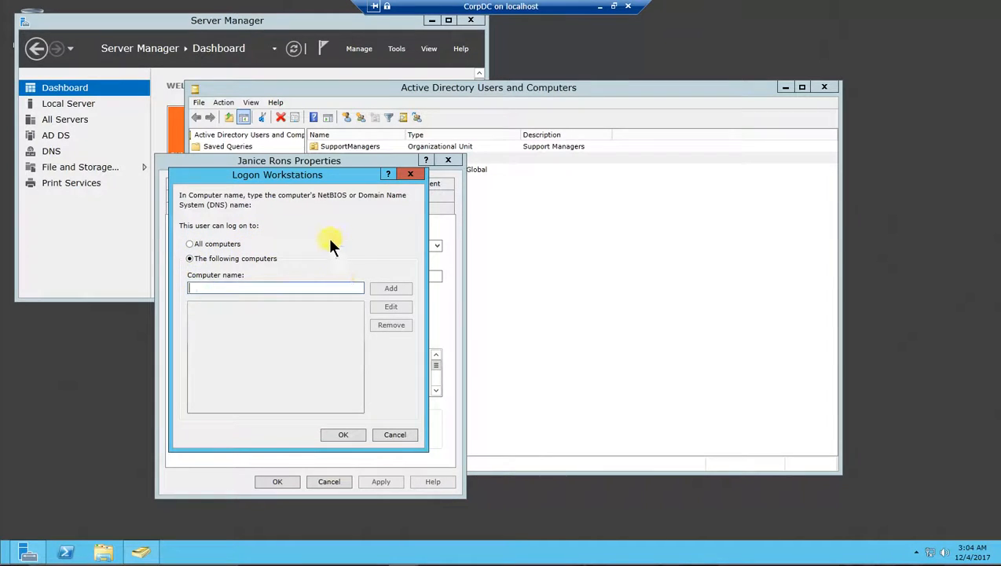
text(Support)
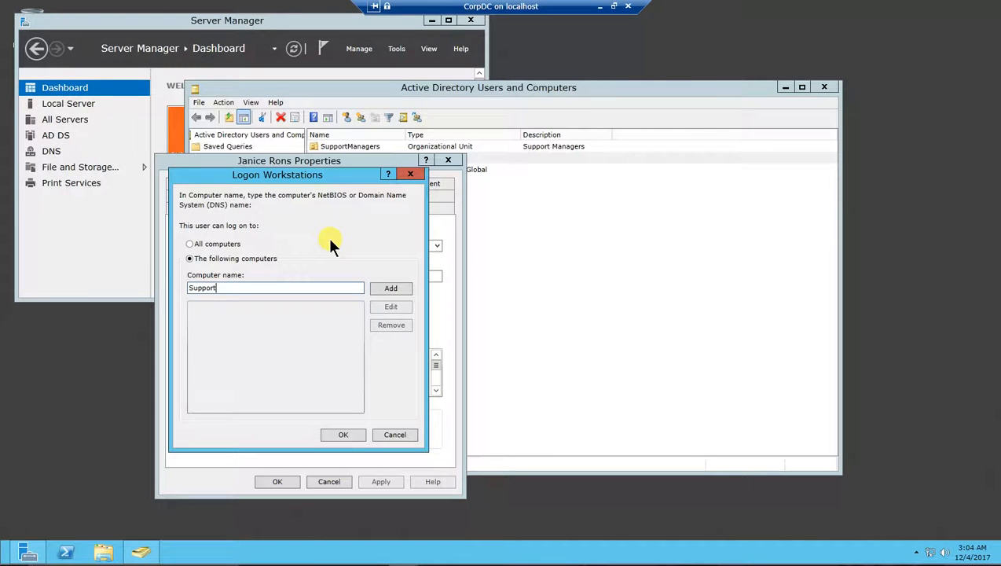
click(389, 289)
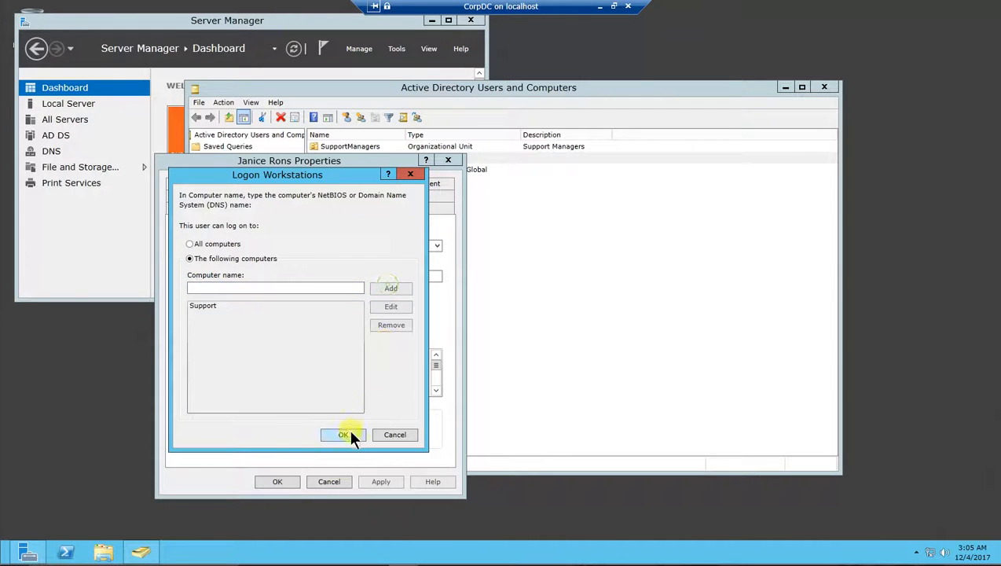
click(349, 430)
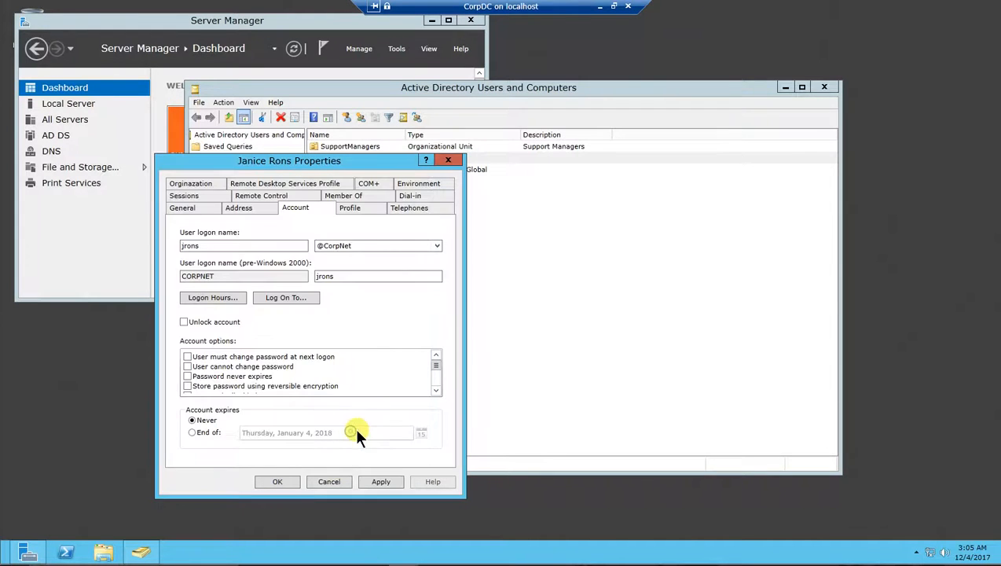
click(291, 483)
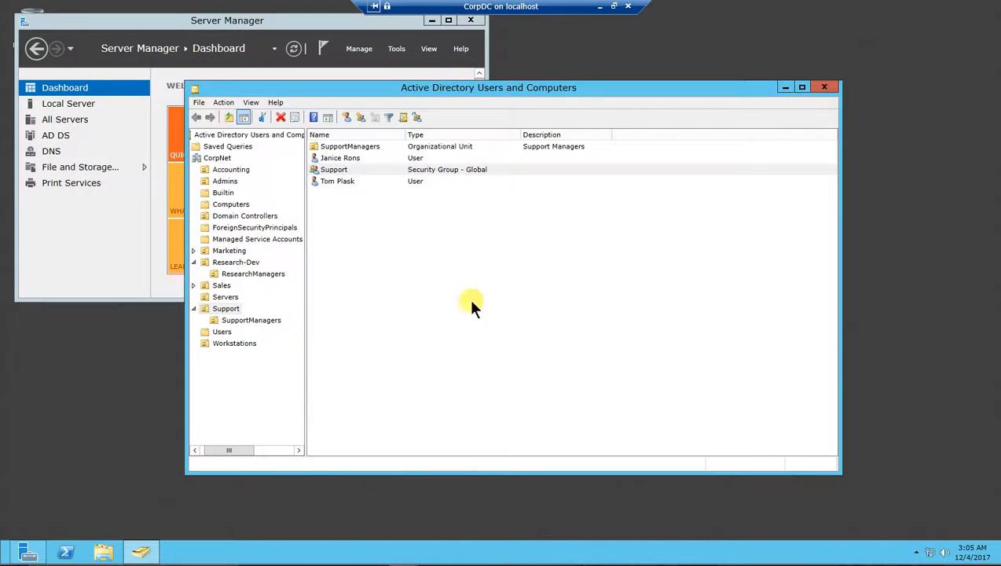
Step: In the second Support OU user's Account properties, limit Log On To to only the computer 'Support' and save
click(335, 182)
right_click(335, 186)
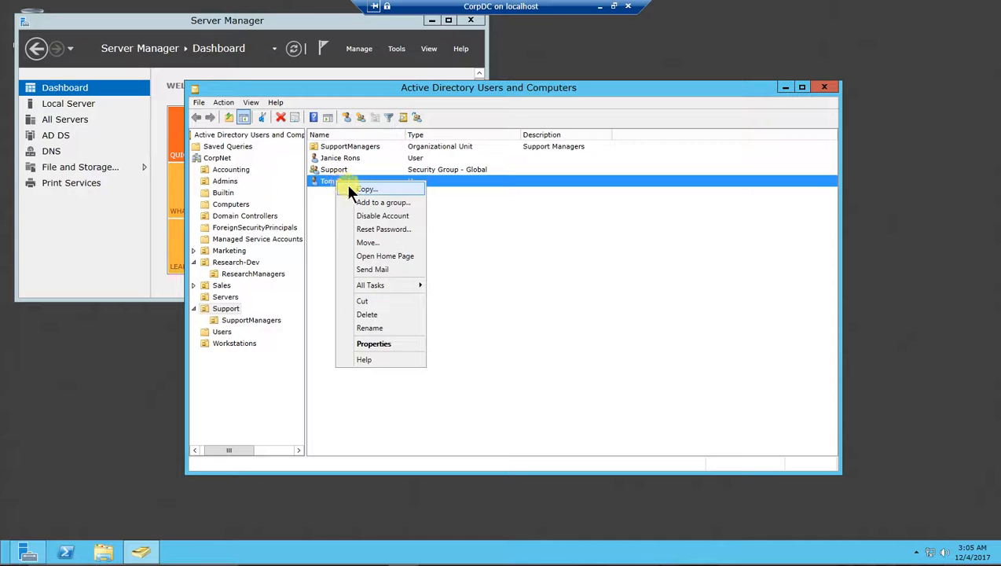
click(385, 348)
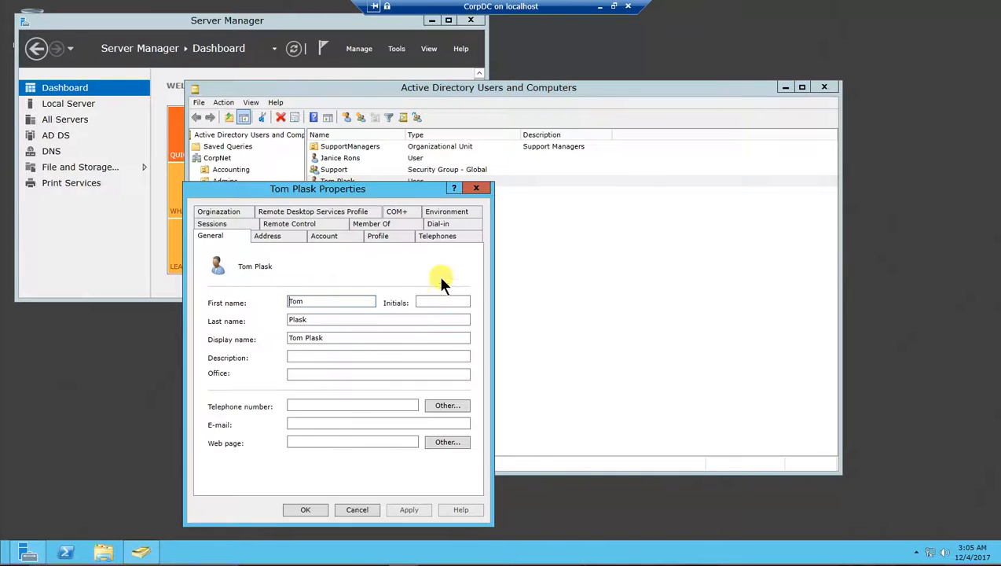
click(337, 236)
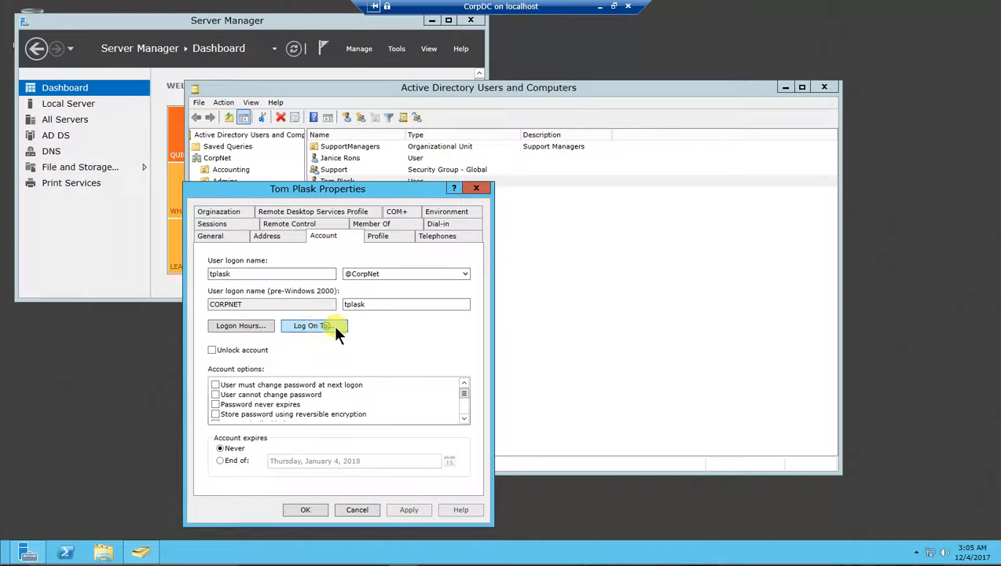
click(314, 326)
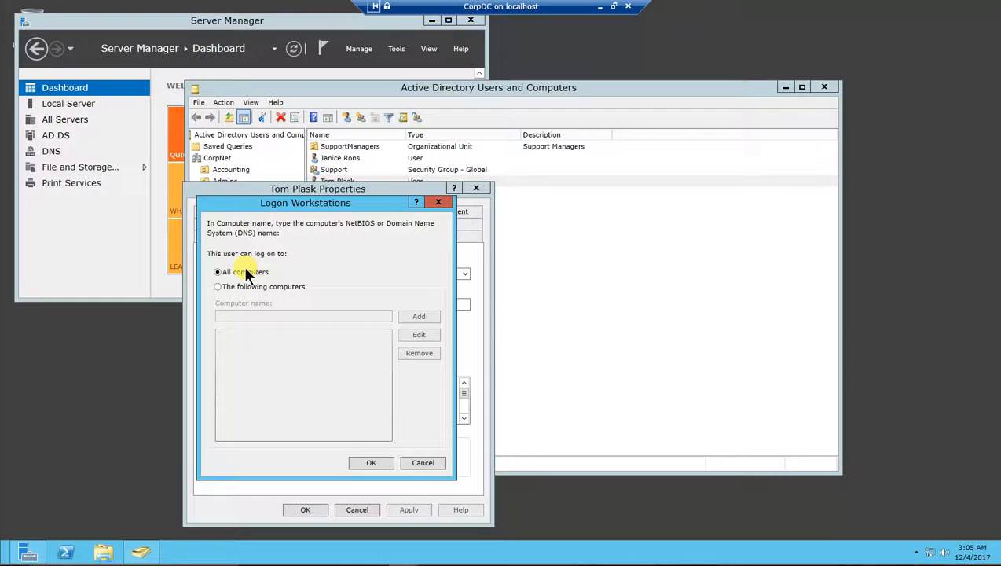
click(218, 287)
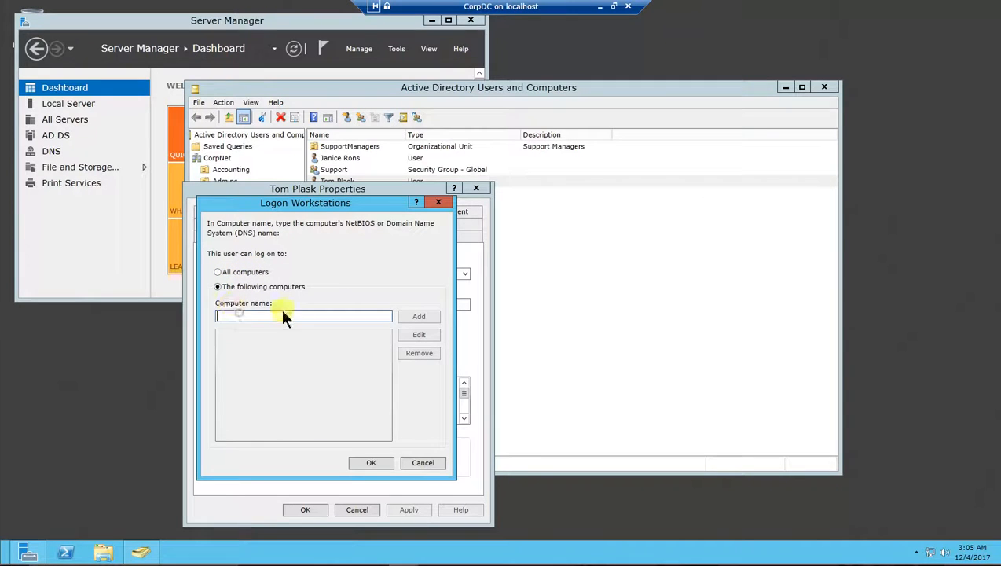
text(Support)
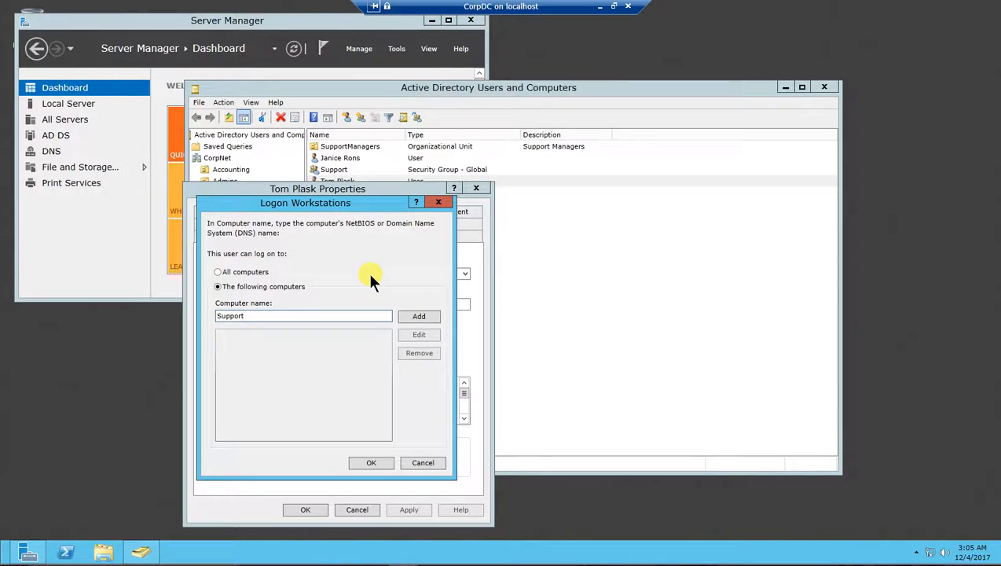
click(418, 317)
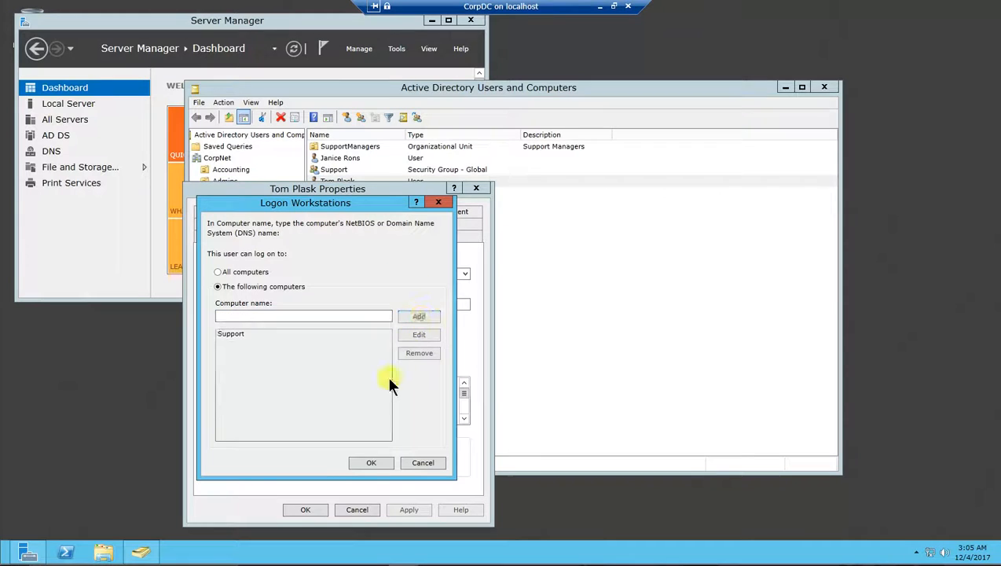
click(371, 463)
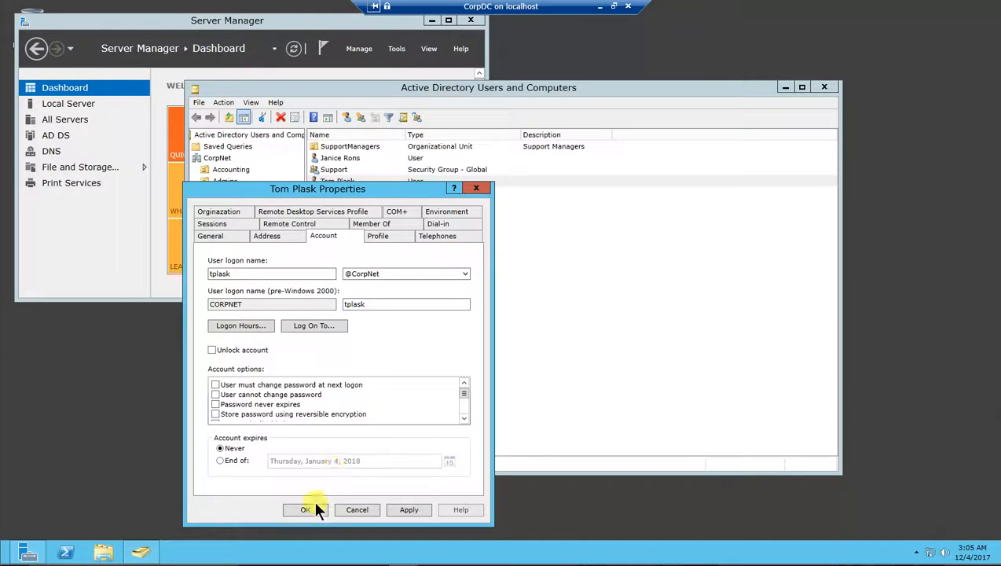
click(306, 509)
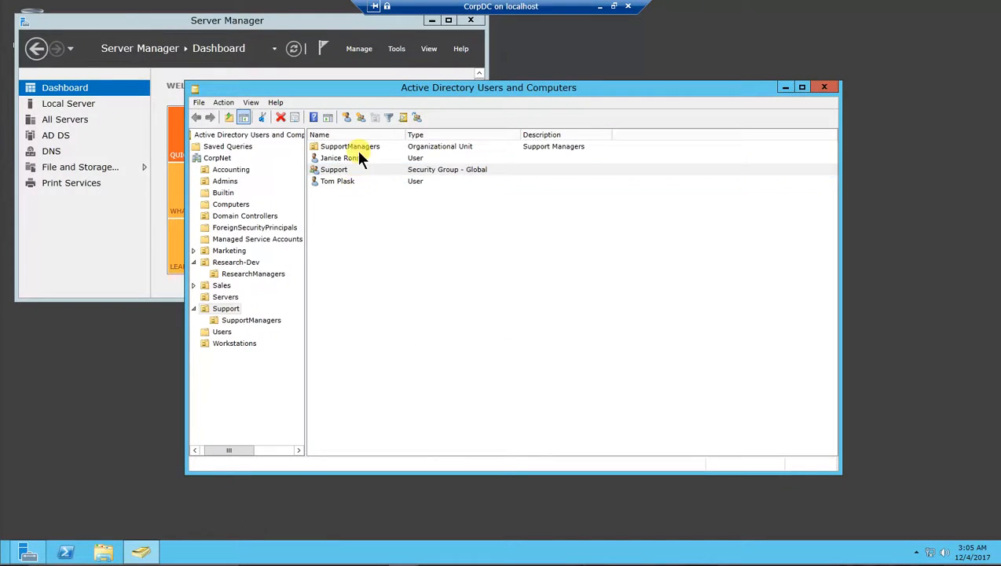